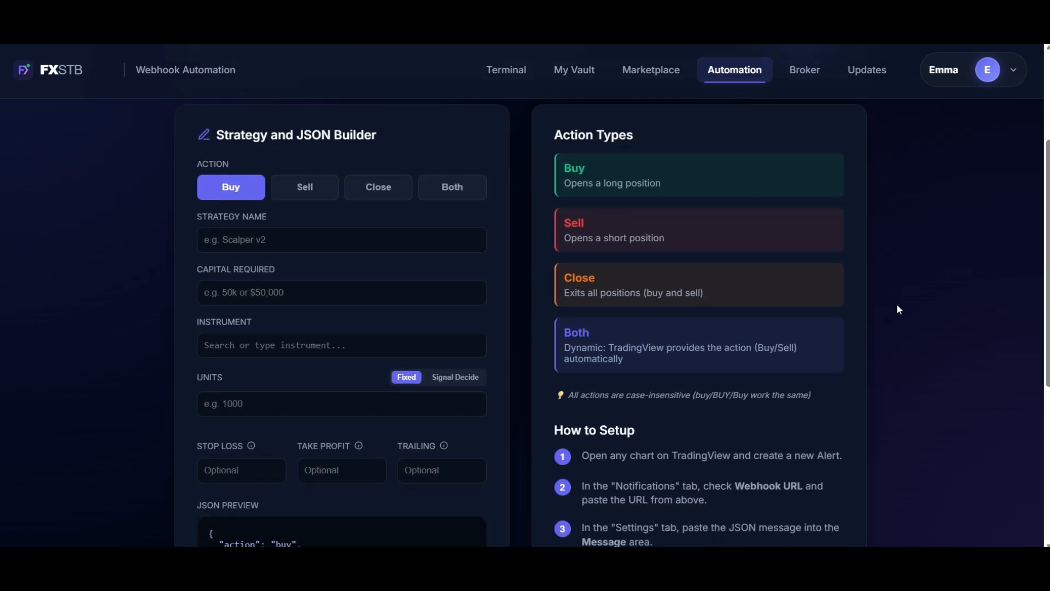
pyautogui.scroll(-3, 897, 306)
# Try the Sell, Both and Close actions in turn in the Strategy and JSON Builder.
pyautogui.scroll(6, 897, 304)
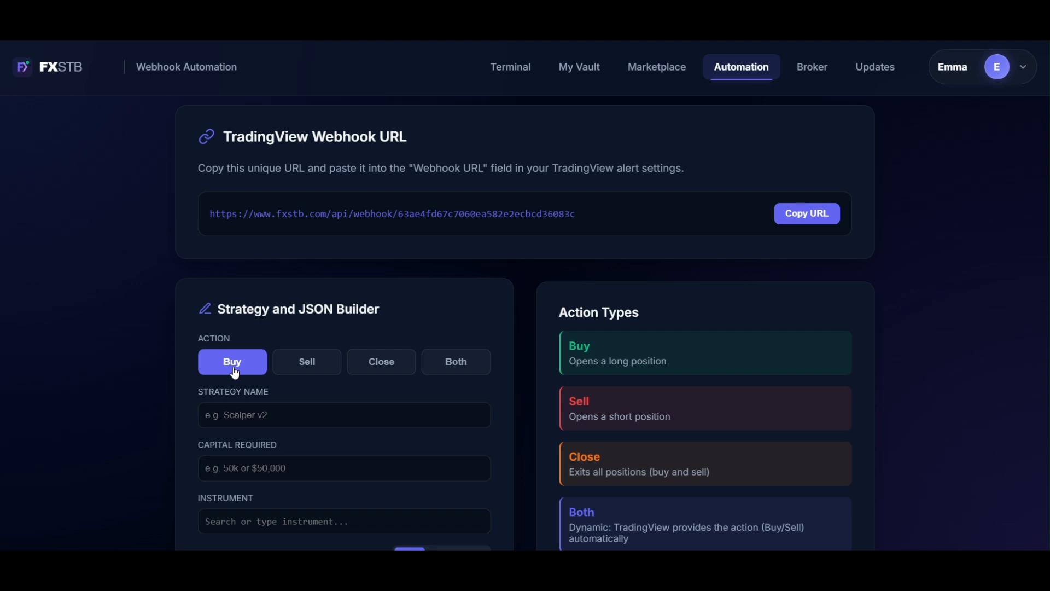
pyautogui.click(310, 363)
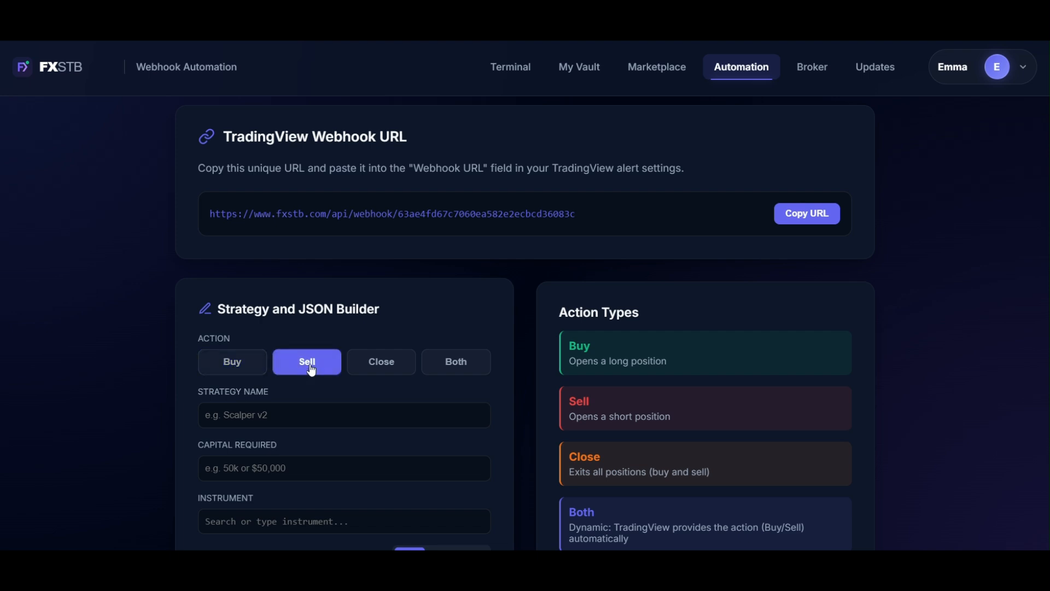
pyautogui.click(463, 365)
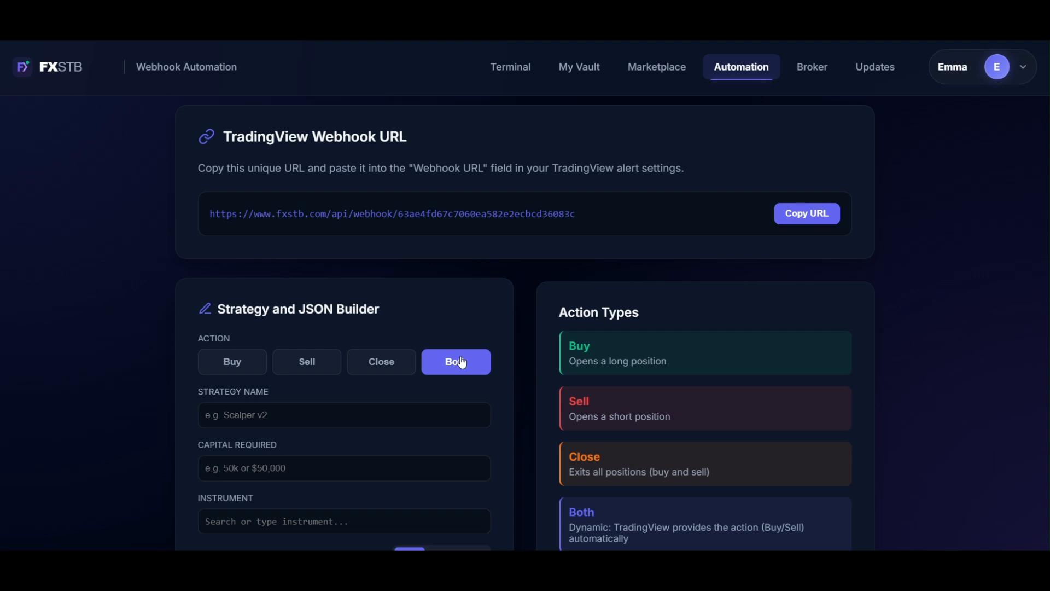
pyautogui.click(390, 372)
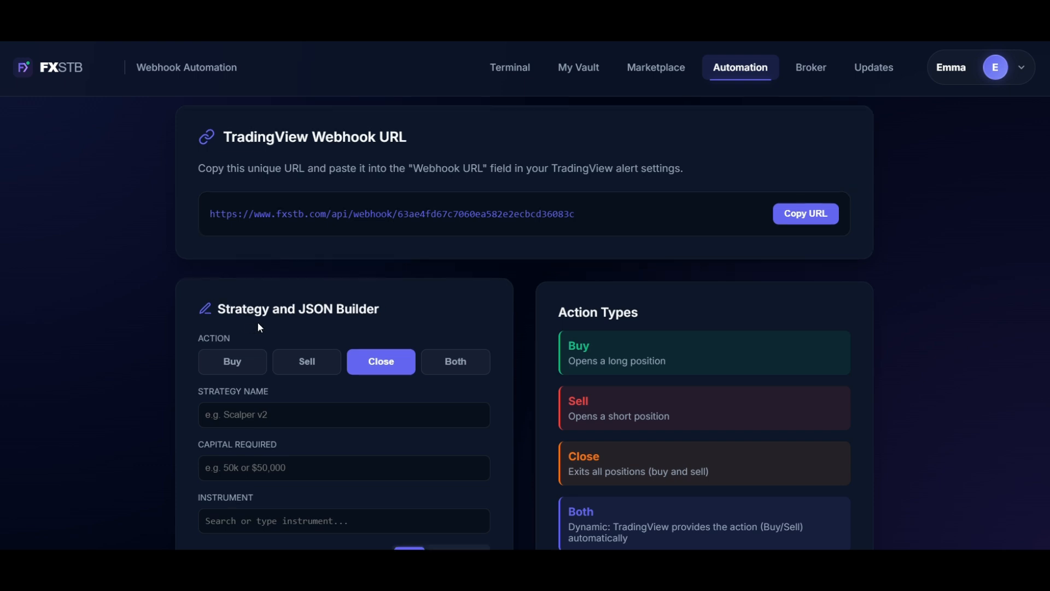
# Examine the builder's fields and the JSON preview for the Close and Both actions.
pyautogui.scroll(-3, 328, 323)
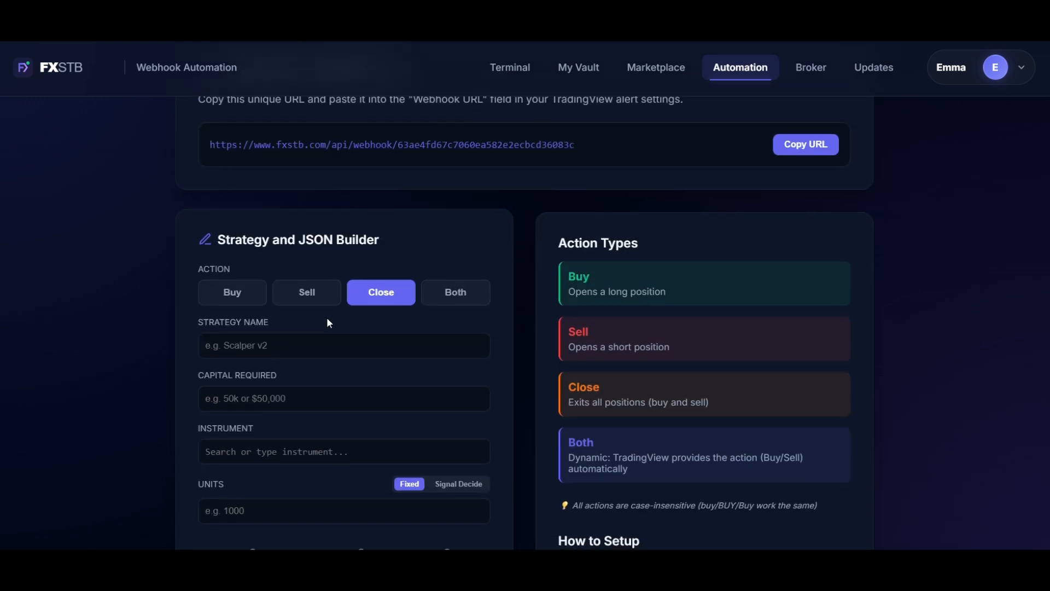
pyautogui.scroll(-2, 328, 321)
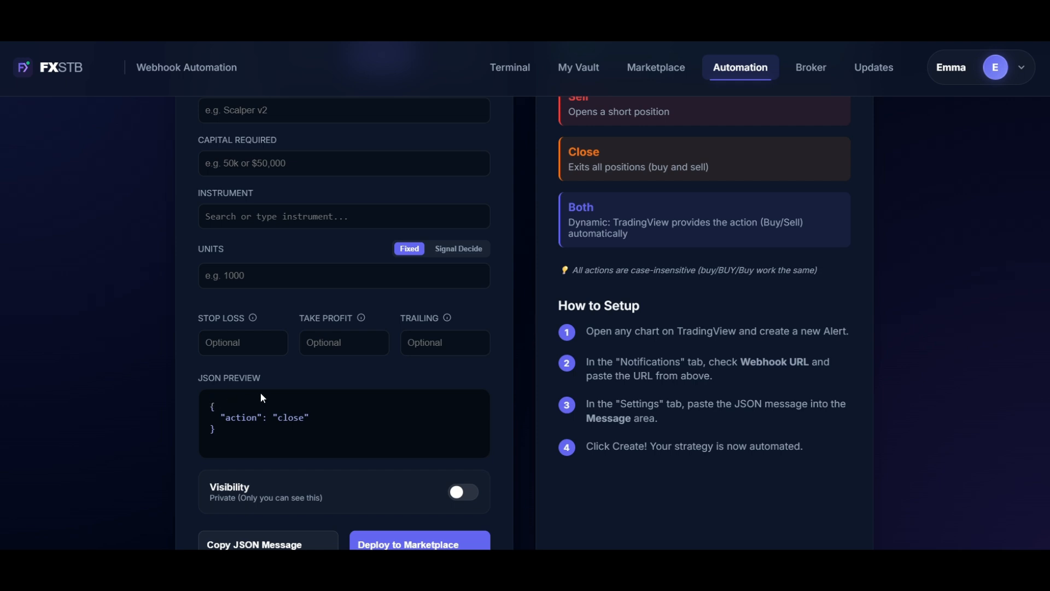
pyautogui.scroll(-1, 261, 398)
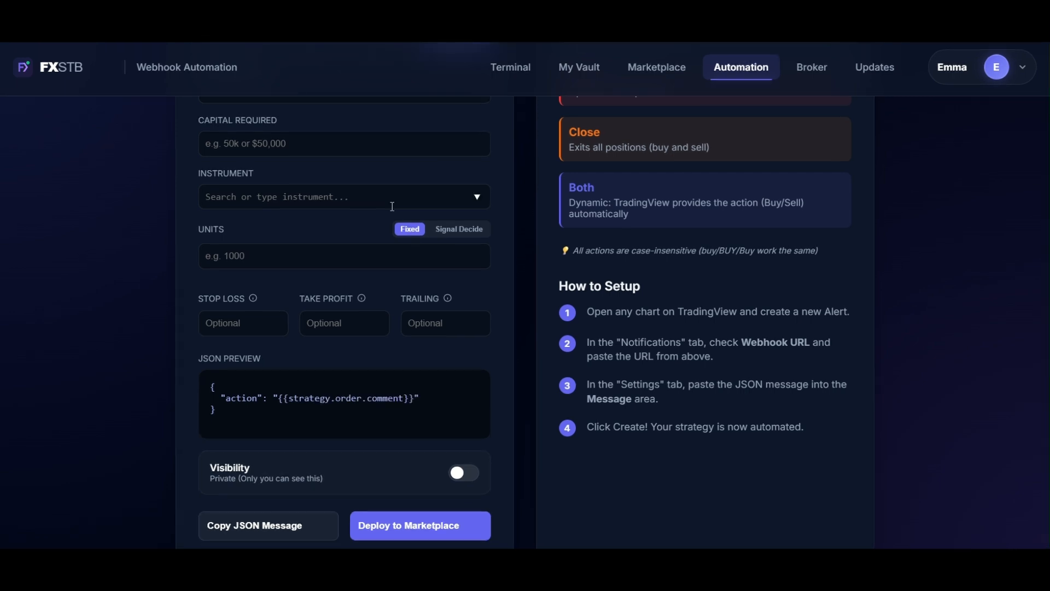
pyautogui.scroll(4, 393, 206)
pyautogui.scroll(3, 392, 207)
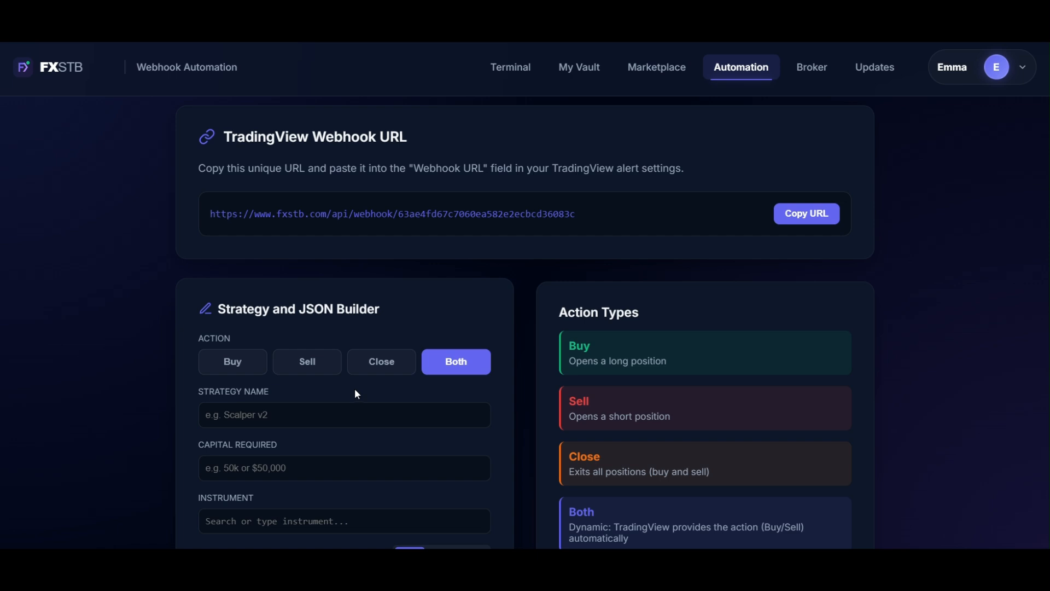
# Set up a Sell strategy named Testing 1 with a required capital of 50K.
pyautogui.click(305, 369)
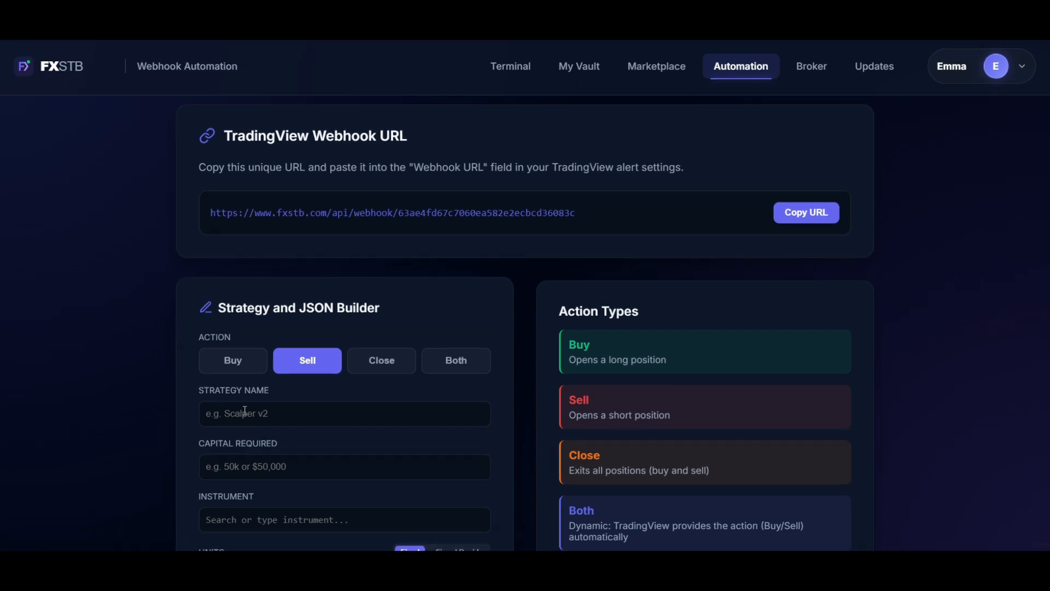
pyautogui.write('Testing 1')
pyautogui.scroll(-1, 297, 428)
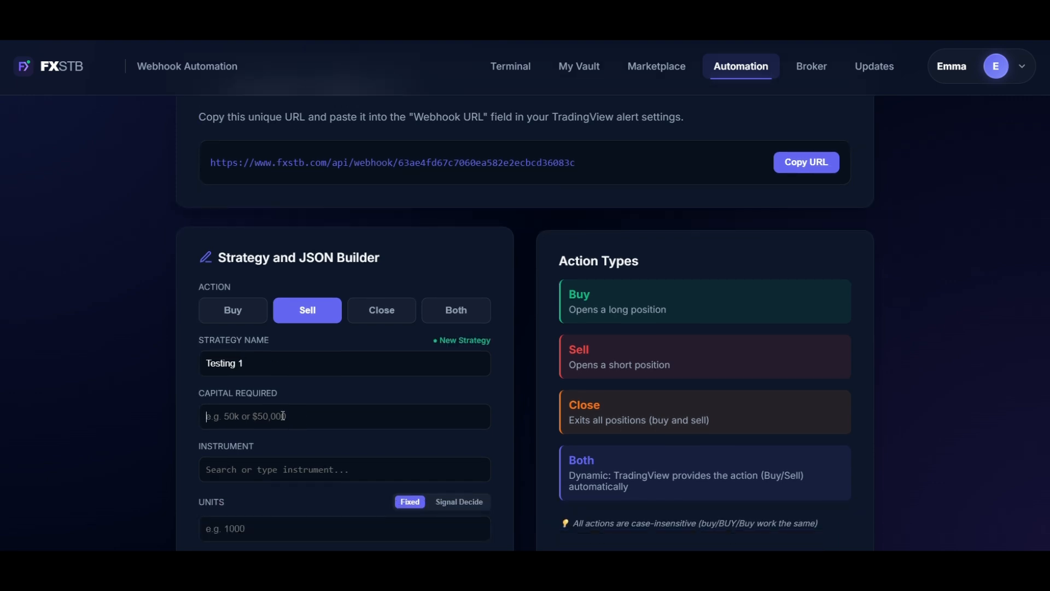
pyautogui.write('50K')
# Choose XAU_USD (Gold / US Dollar) as the strategy's instrument.
pyautogui.scroll(-1, 296, 429)
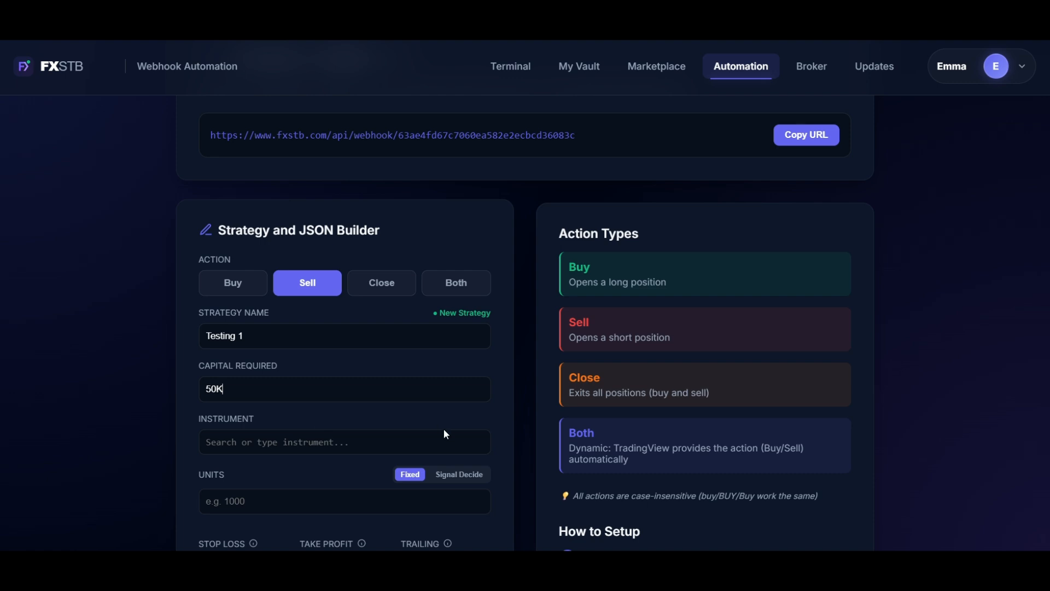
pyautogui.scroll(-1, 481, 434)
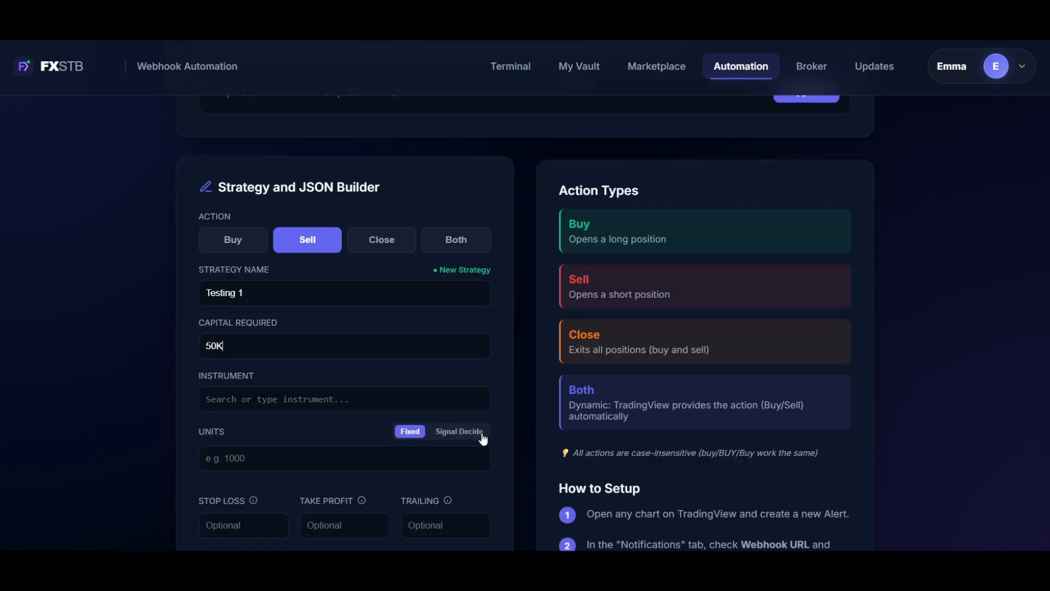
pyautogui.click(481, 400)
pyautogui.click(480, 401)
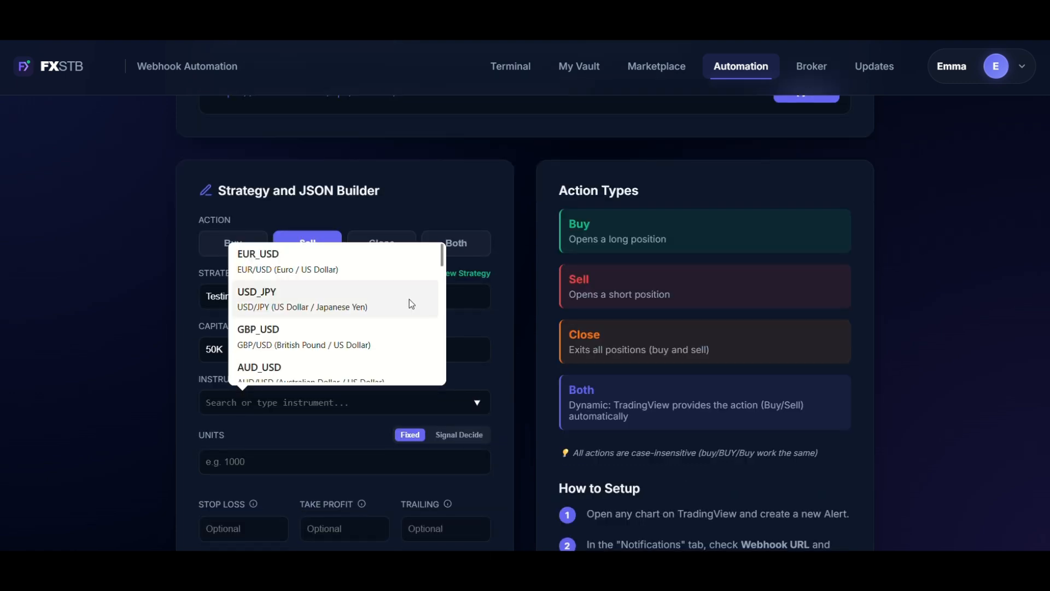
pyautogui.scroll(-4, 409, 299)
pyautogui.scroll(-5, 411, 304)
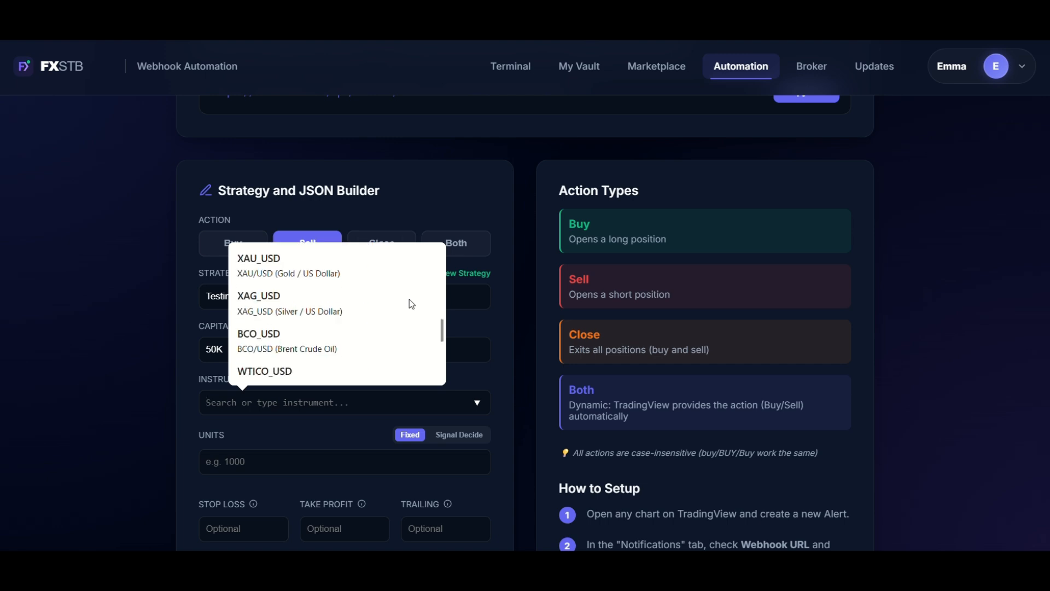
pyautogui.scroll(-3, 411, 304)
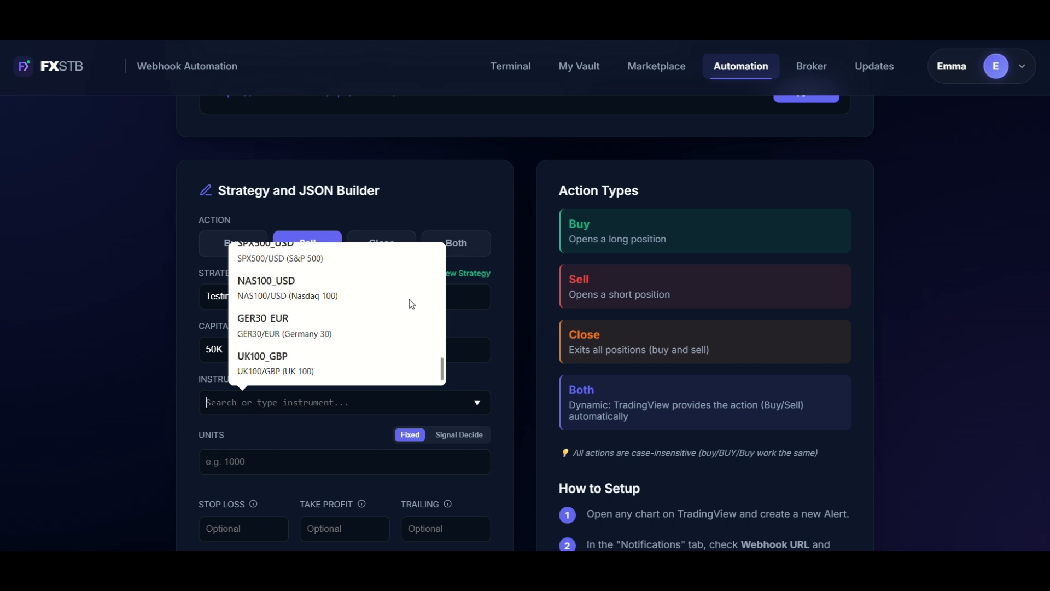
pyautogui.scroll(1, 411, 304)
pyautogui.scroll(3, 411, 304)
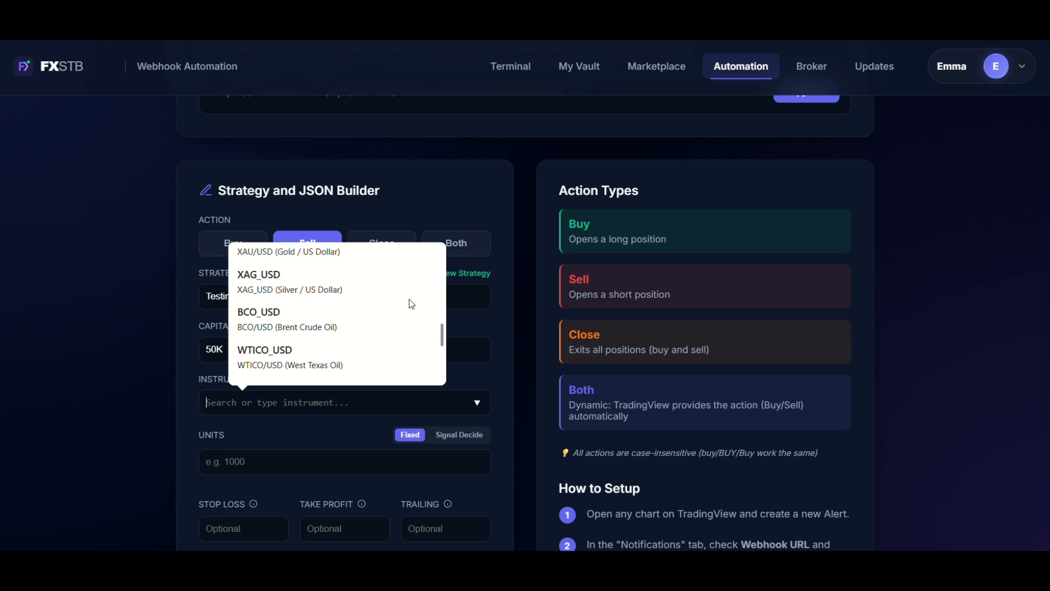
pyautogui.scroll(1, 411, 304)
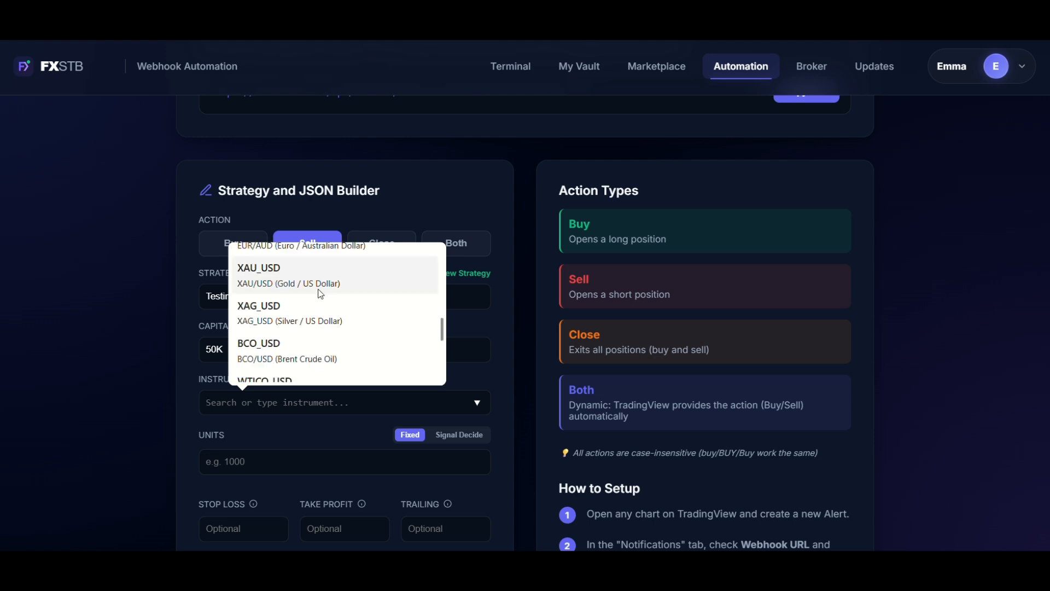
pyautogui.click(320, 280)
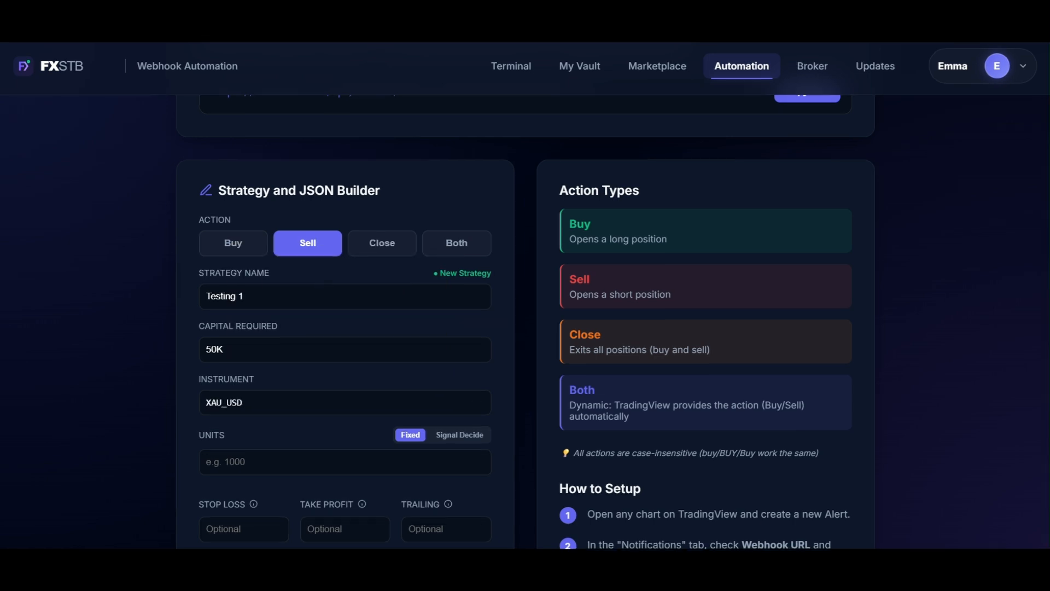
# Set the strategy's fixed units to 2.
pyautogui.scroll(-1, 302, 444)
pyautogui.scroll(-2, 305, 447)
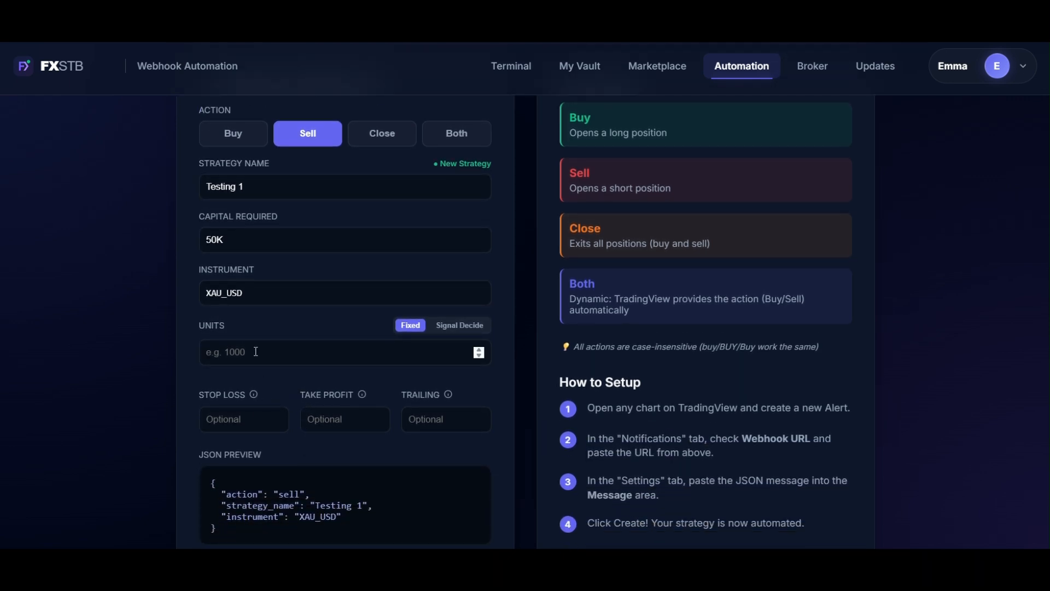
pyautogui.write('2')
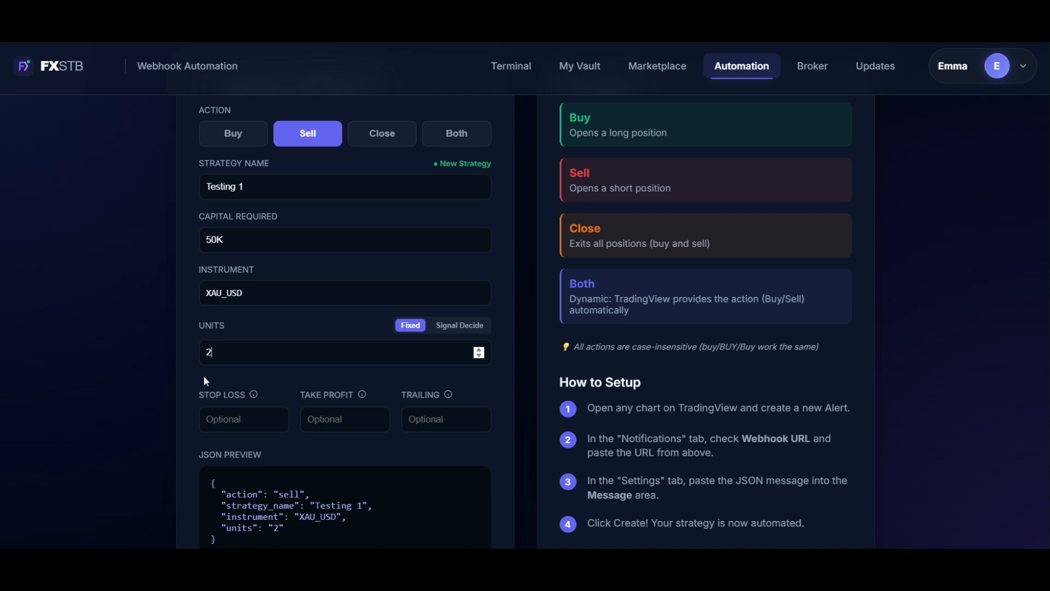
# Set the strategy's exit levels: stop loss 700, take profit 1400 and trailing 750.
pyautogui.scroll(-1, 271, 385)
pyautogui.scroll(-1, 271, 385)
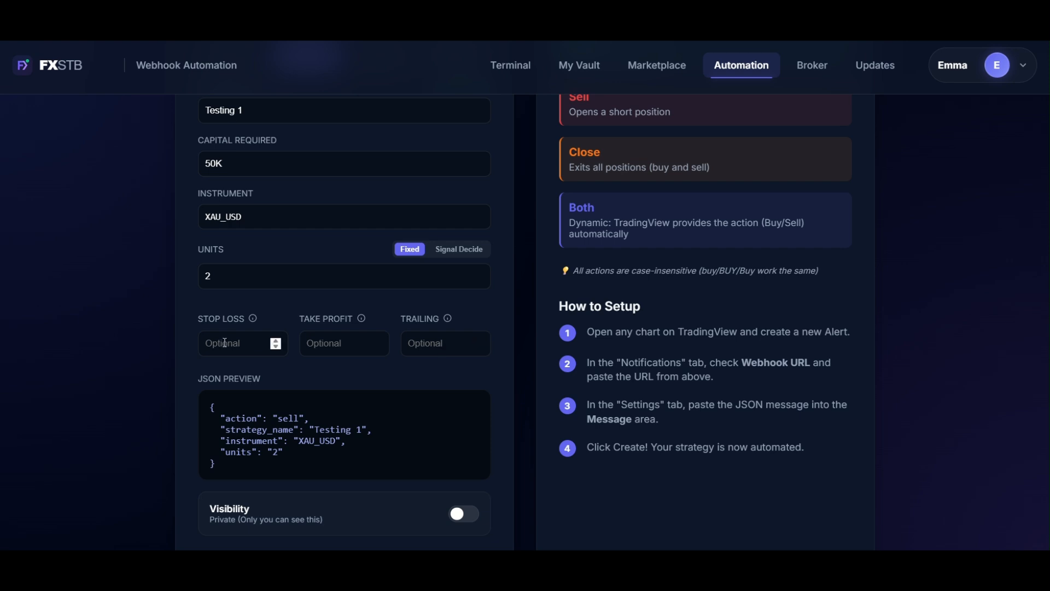
pyautogui.write('7')
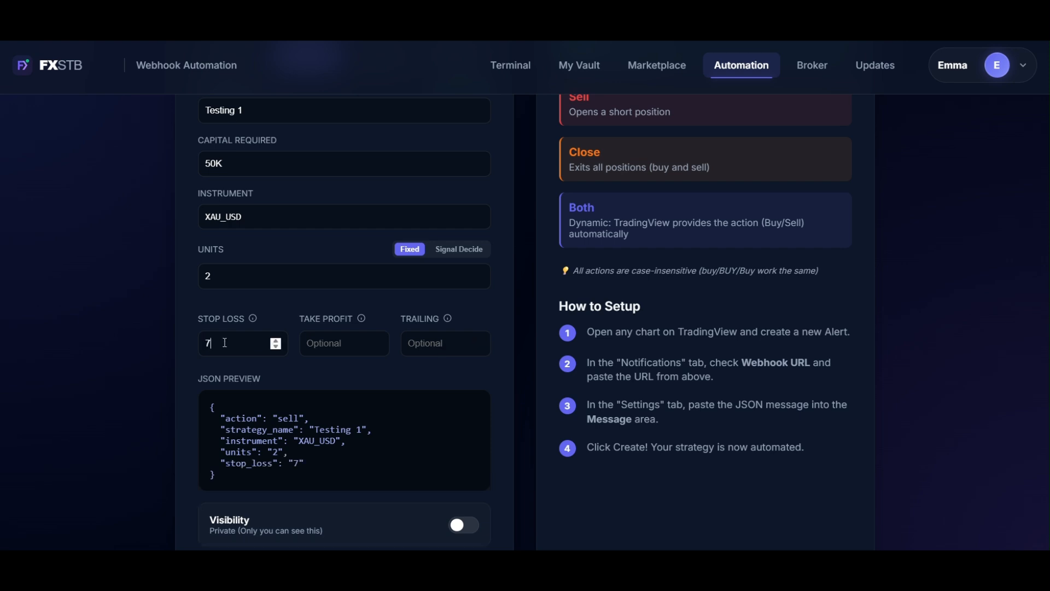
pyautogui.write('00')
pyautogui.click(316, 344)
pyautogui.write('1400')
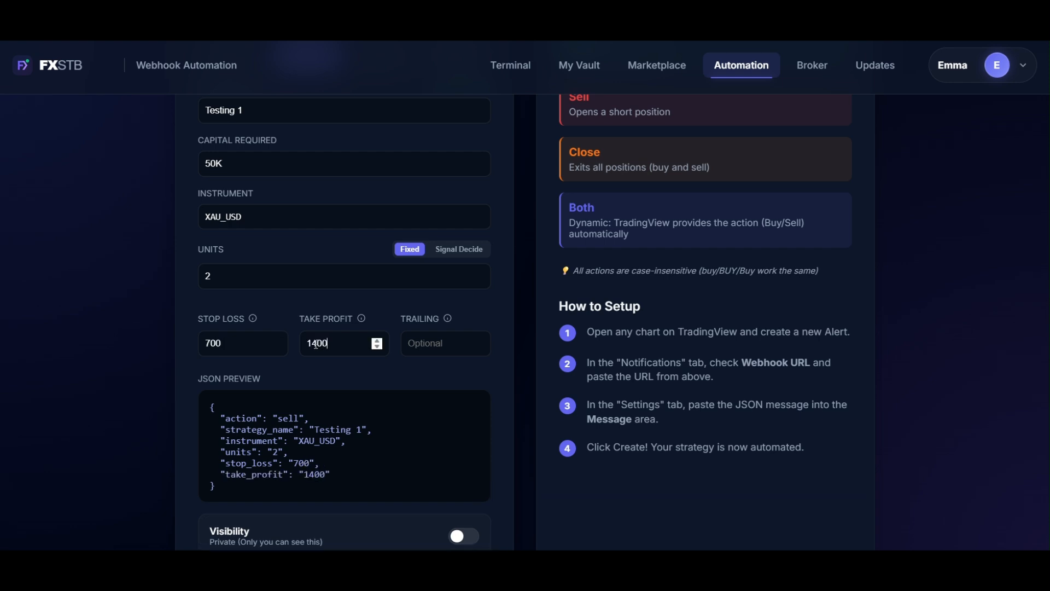
pyautogui.click(421, 341)
pyautogui.write('750')
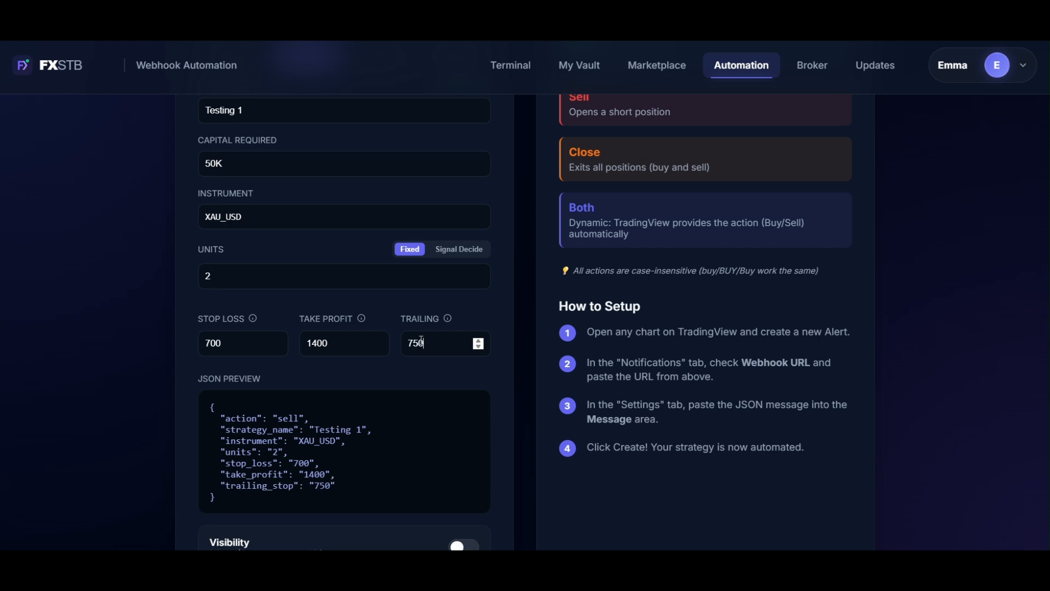
# Switch the units from Fixed to Signal Decide and check the position size placeholder in the JSON preview.
pyautogui.scroll(-1, 410, 239)
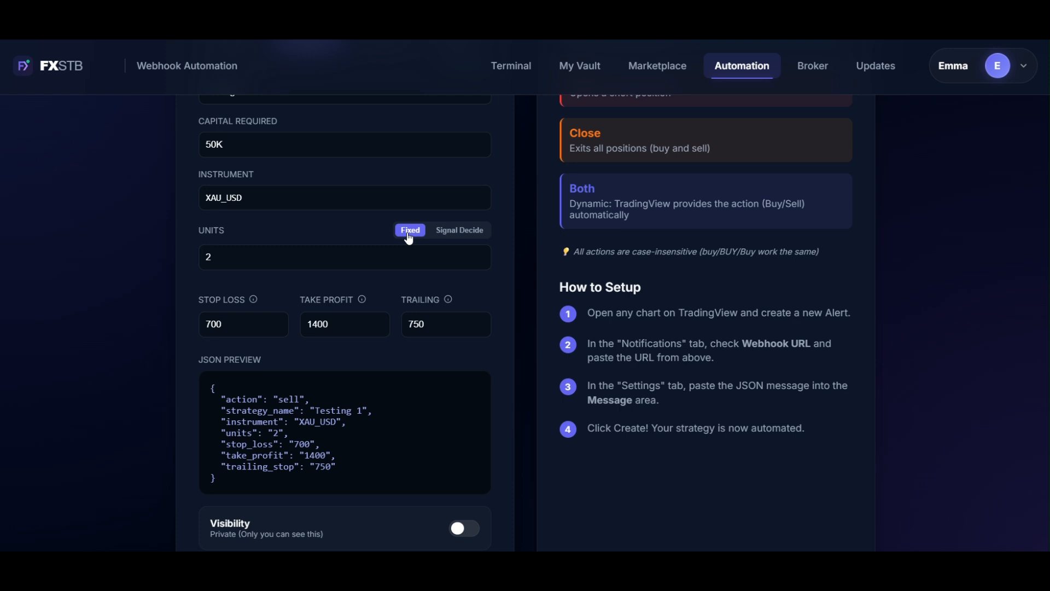
pyautogui.click(457, 239)
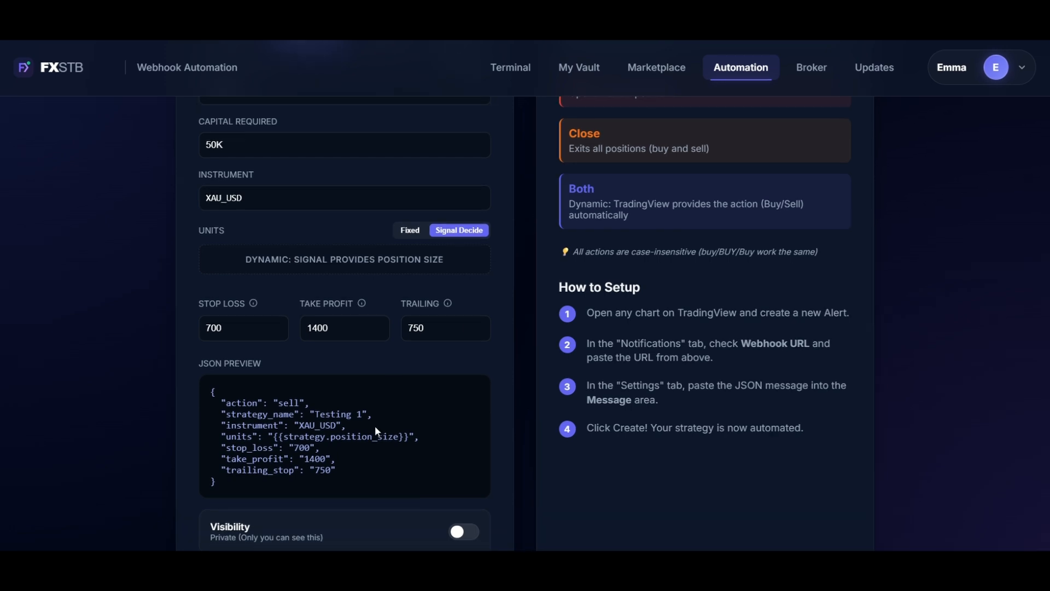
pyautogui.scroll(-2, 375, 427)
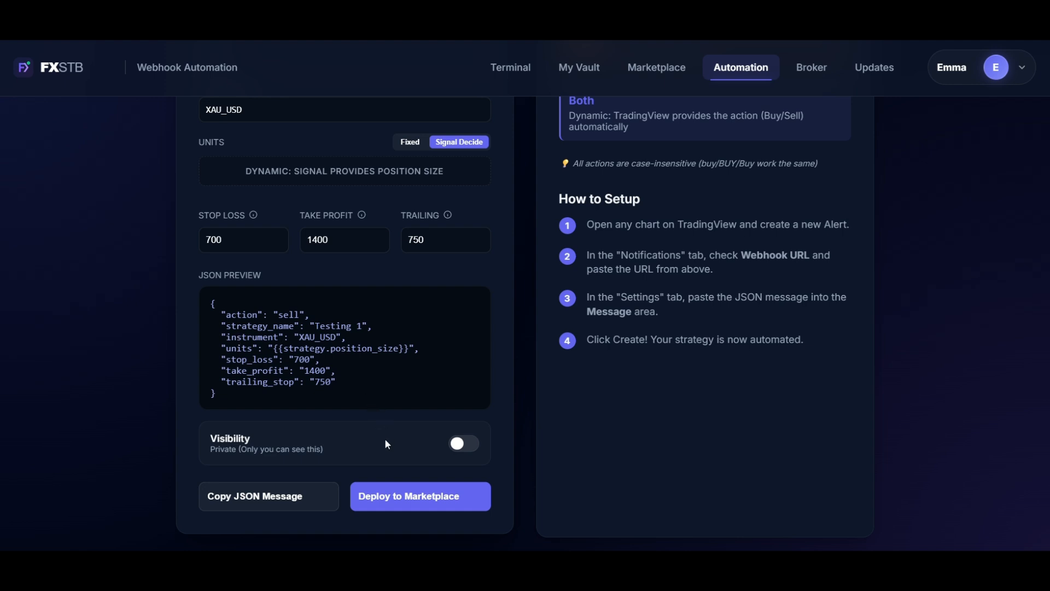
# Toggle the strategy's visibility to Public and back to Private.
pyautogui.scroll(-1, 385, 440)
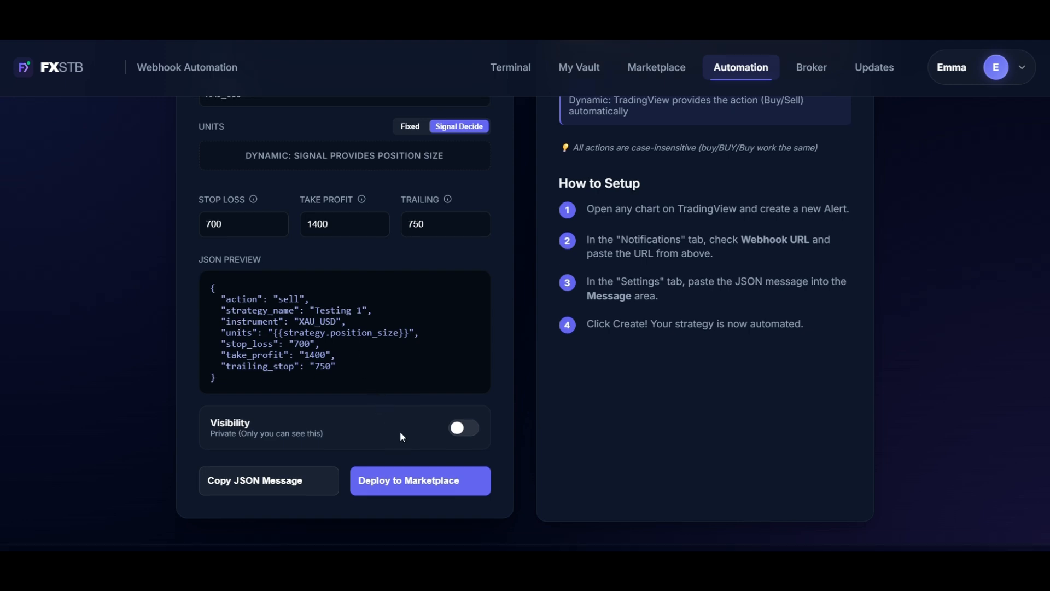
pyautogui.click(461, 434)
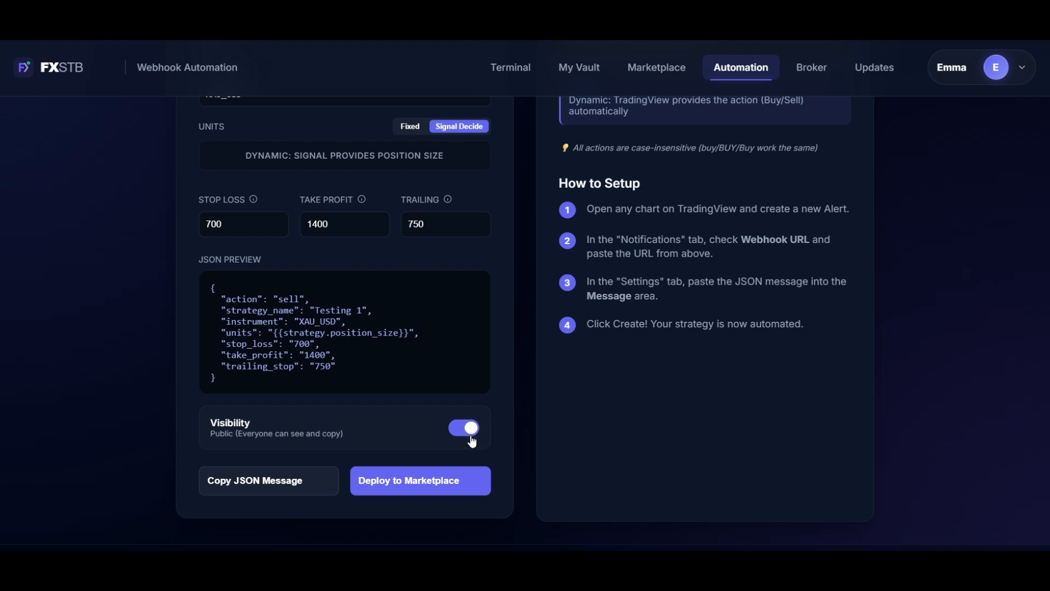
pyautogui.click(472, 442)
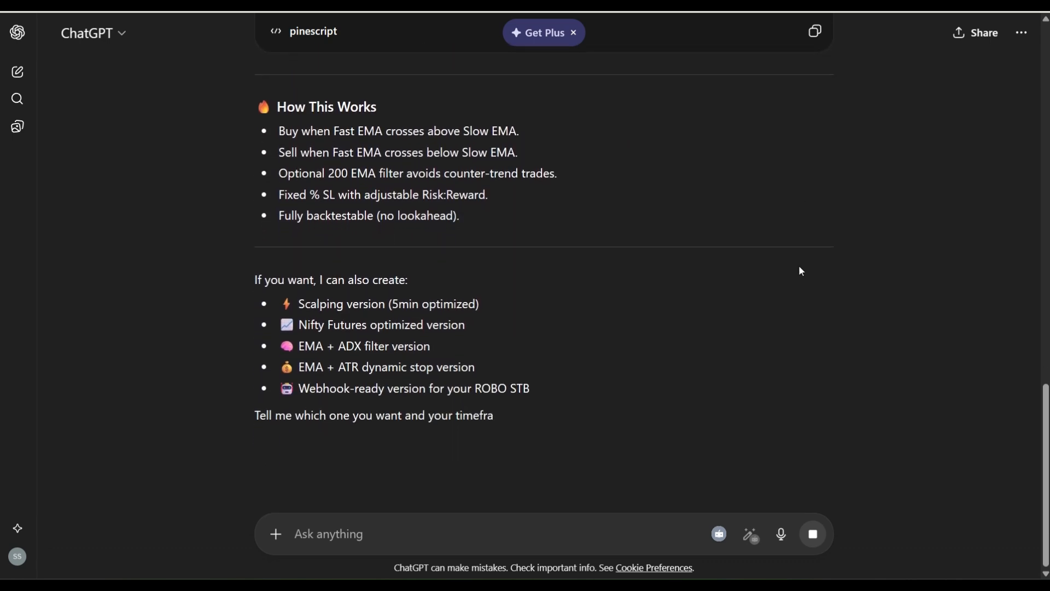
# Switch to ChatGPT and copy the generated Pine Script code of the EMA crossover strategy.
pyautogui.scroll(10, 799, 271)
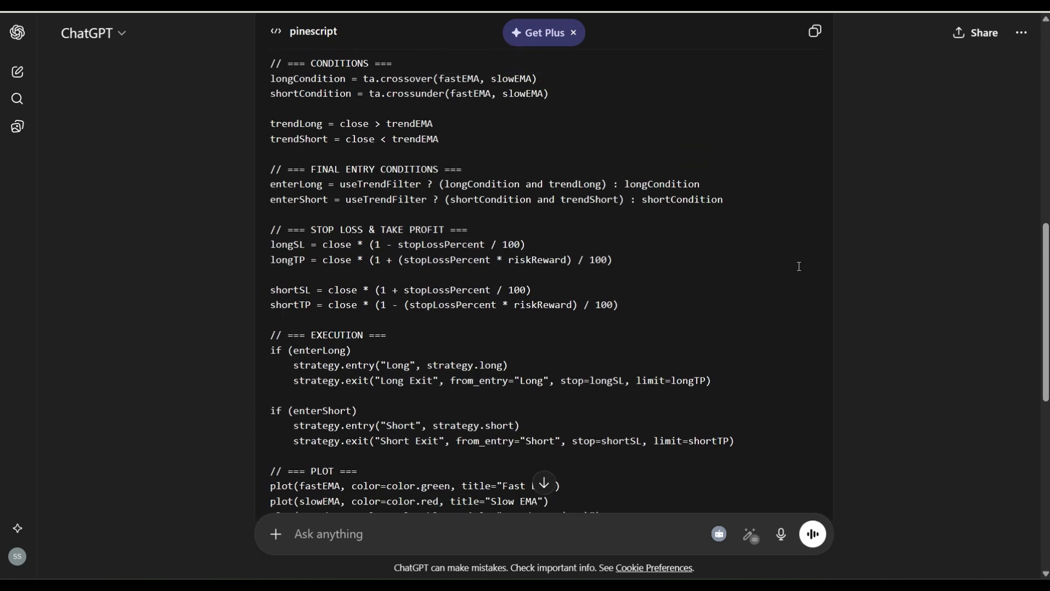
pyautogui.click(815, 31)
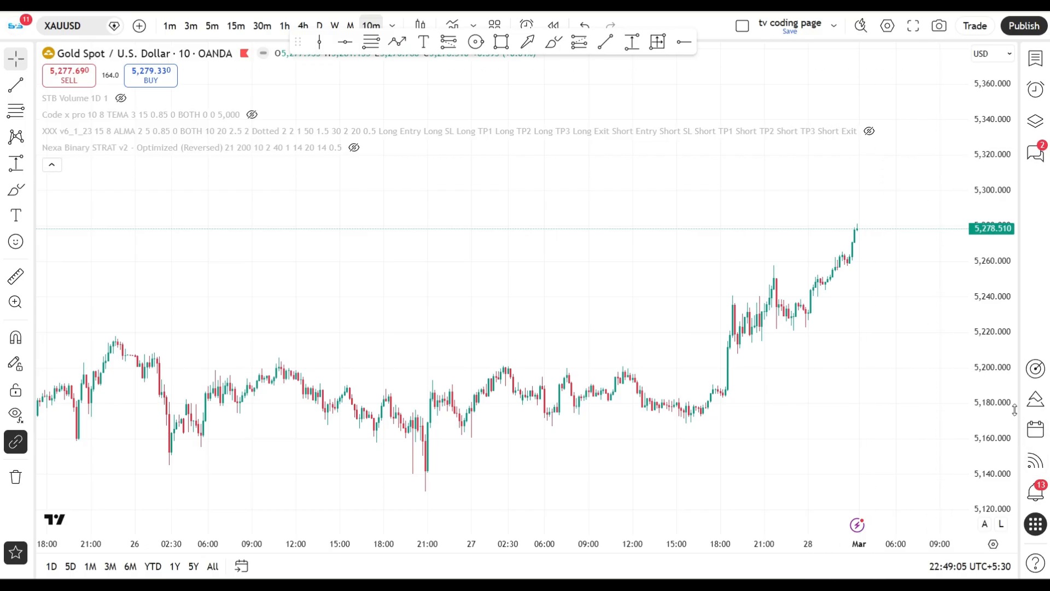
# In TradingView's Pine Editor, create a new strategy script and replace its template code with the copied EMA crossover code.
pyautogui.click(1034, 402)
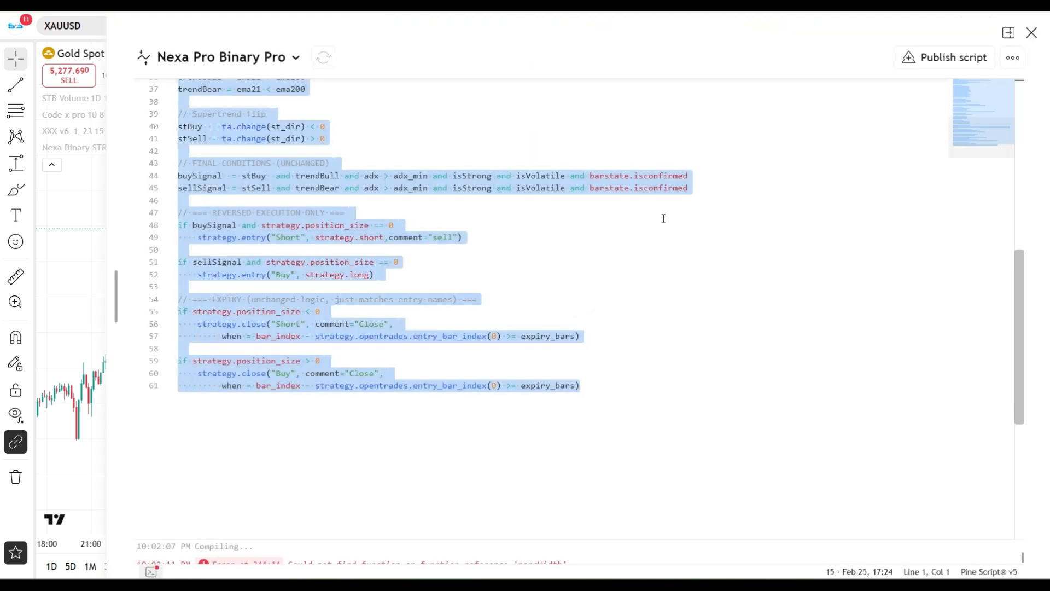
pyautogui.click(298, 60)
pyautogui.moveTo(233, 218)
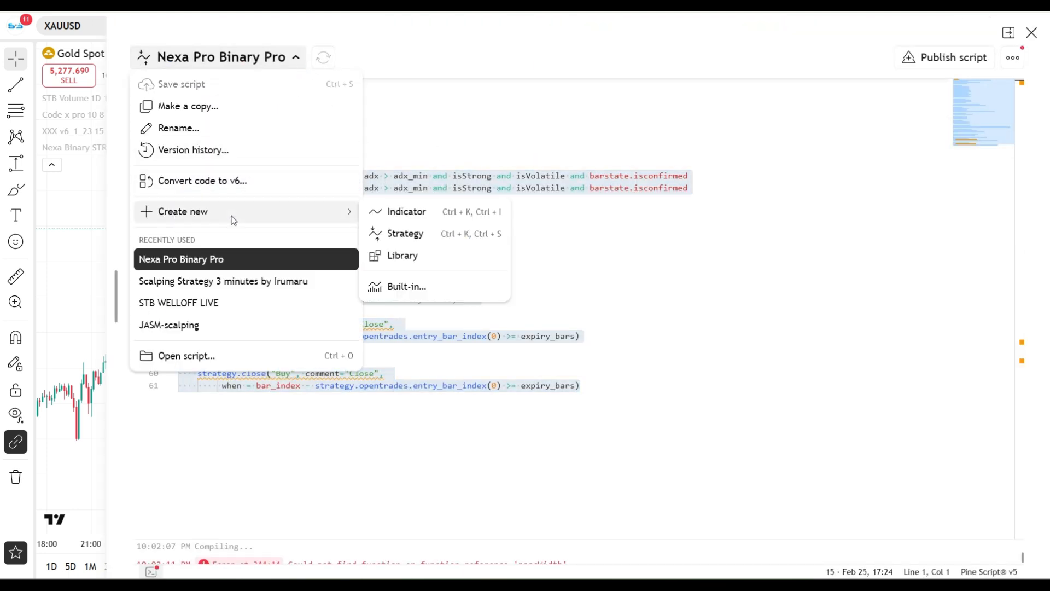
pyautogui.click(388, 239)
pyautogui.hotkey('ctrl', 'a')
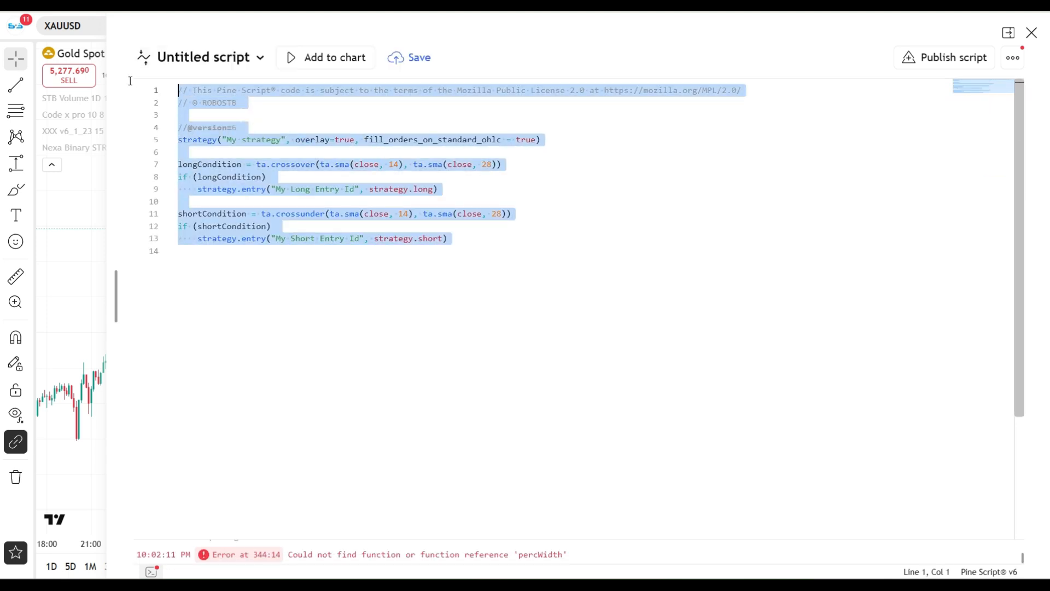
pyautogui.hotkey('ctrl', 'v')
# Save the untitled script under the name "EMA Crossover Strategy-".
pyautogui.click(260, 58)
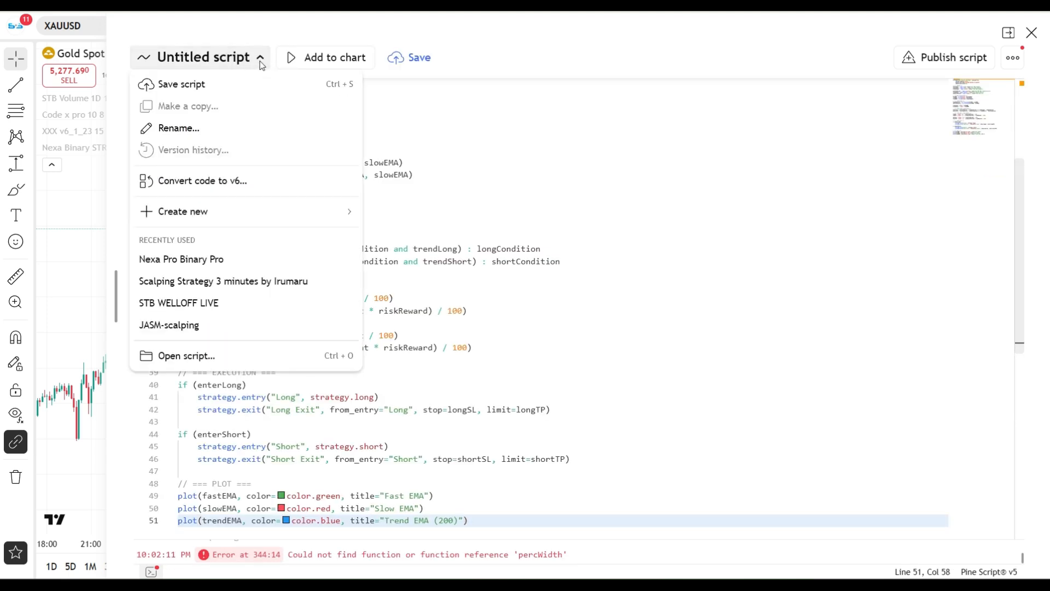
pyautogui.click(218, 129)
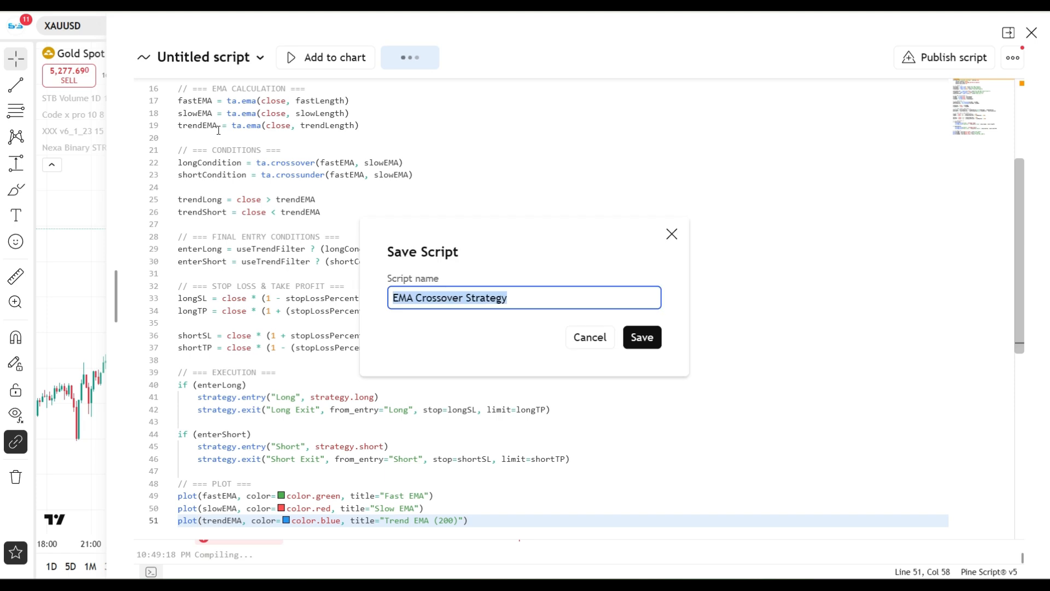
pyautogui.click(526, 305)
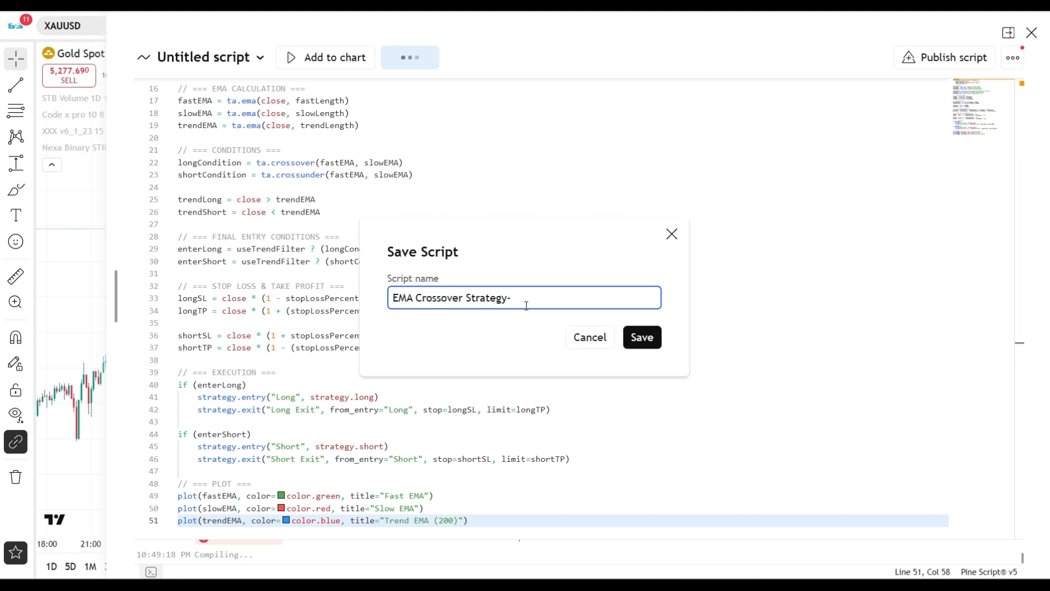
pyautogui.write('-')
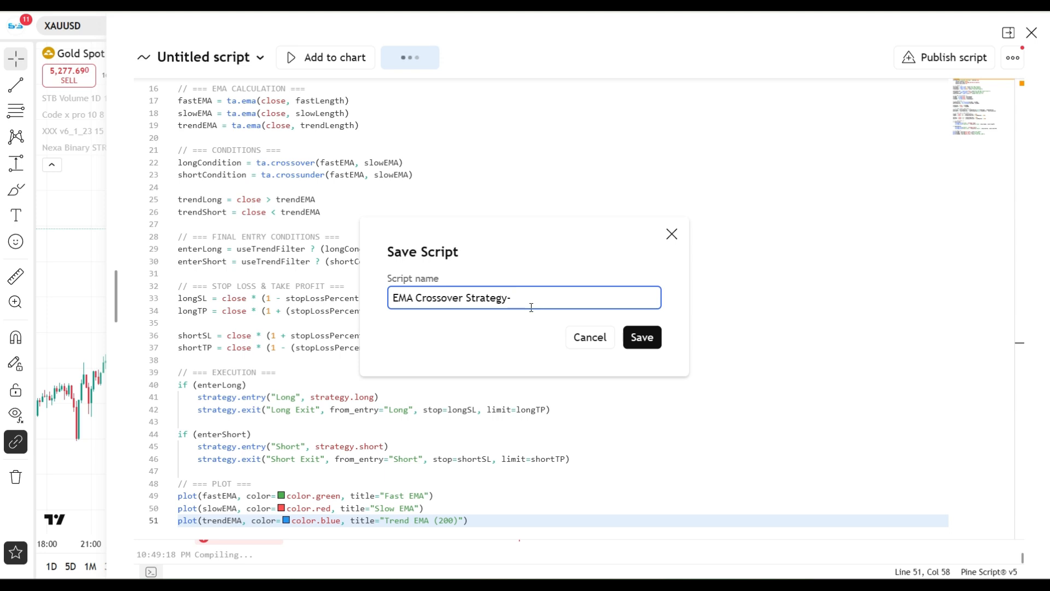
pyautogui.click(639, 337)
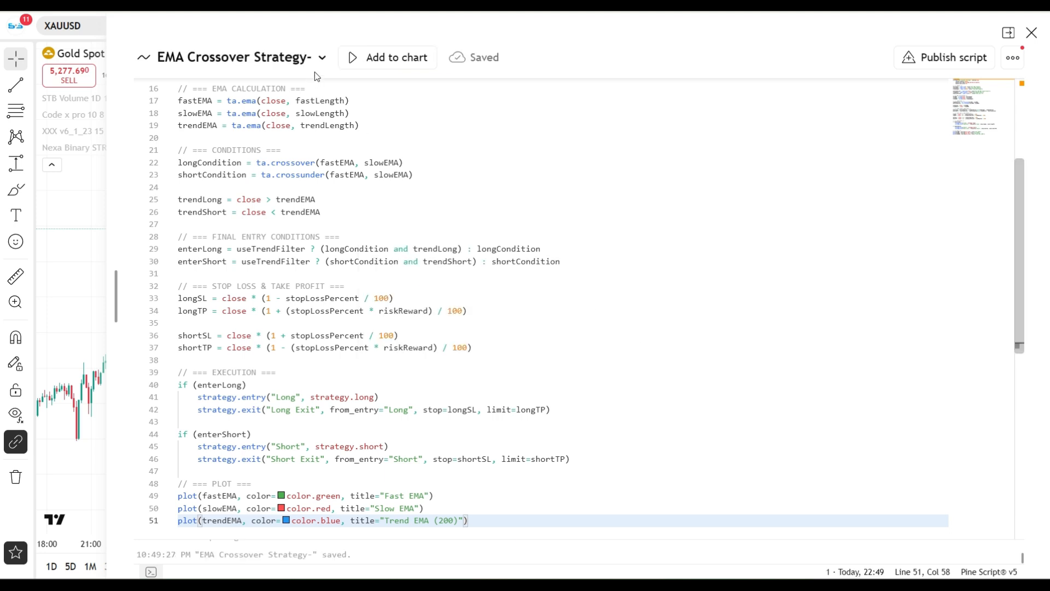
# Add the EMA Crossover Strategy to the XAUUSD chart and clear the code editor and strategy report from view.
pyautogui.click(377, 59)
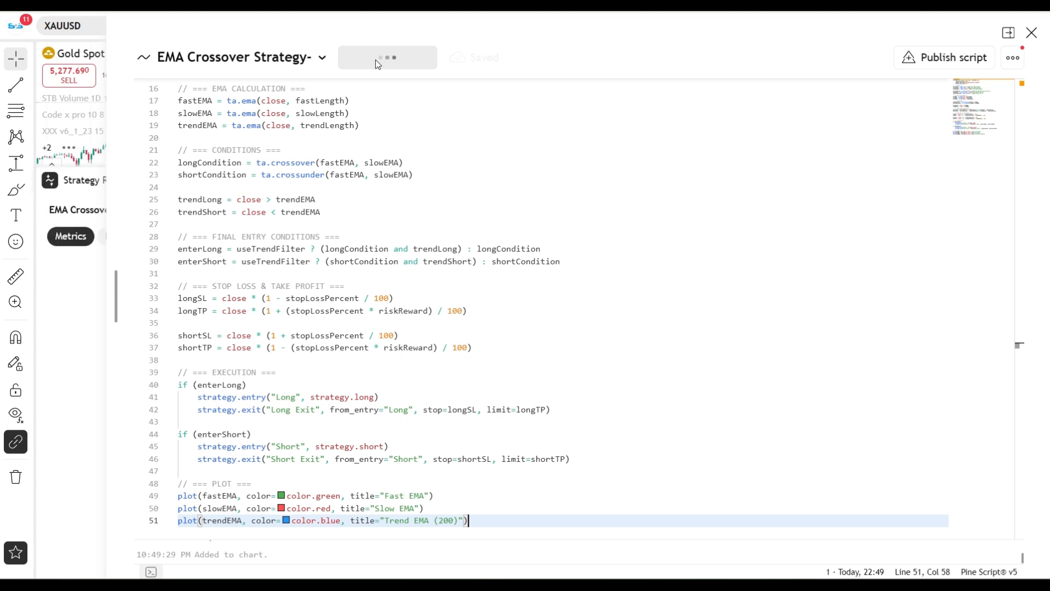
pyautogui.click(1031, 33)
pyautogui.click(979, 183)
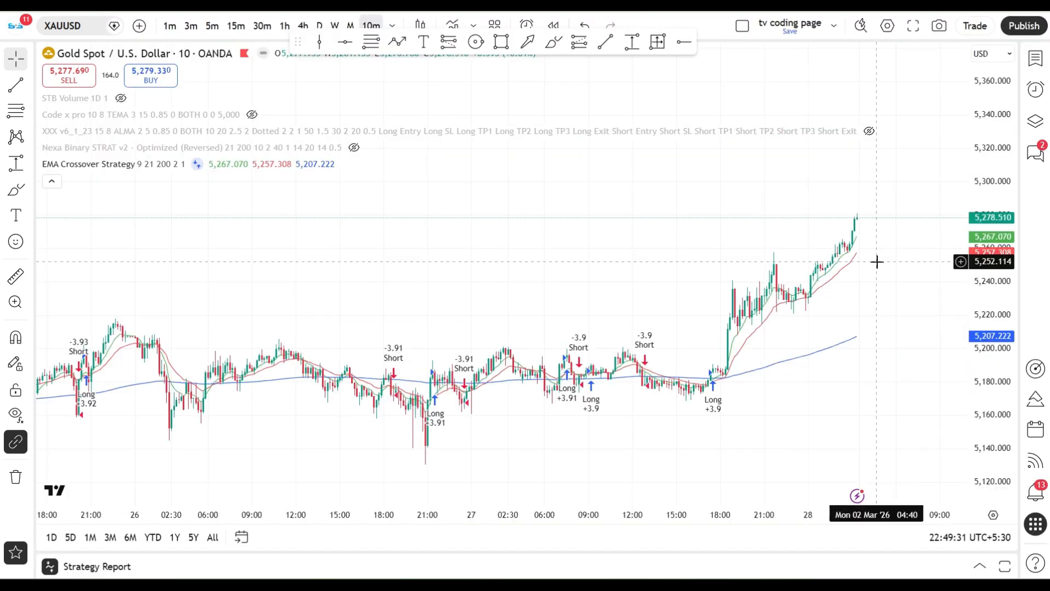
pyautogui.moveTo(877, 260); pyautogui.dragTo(736, 288)
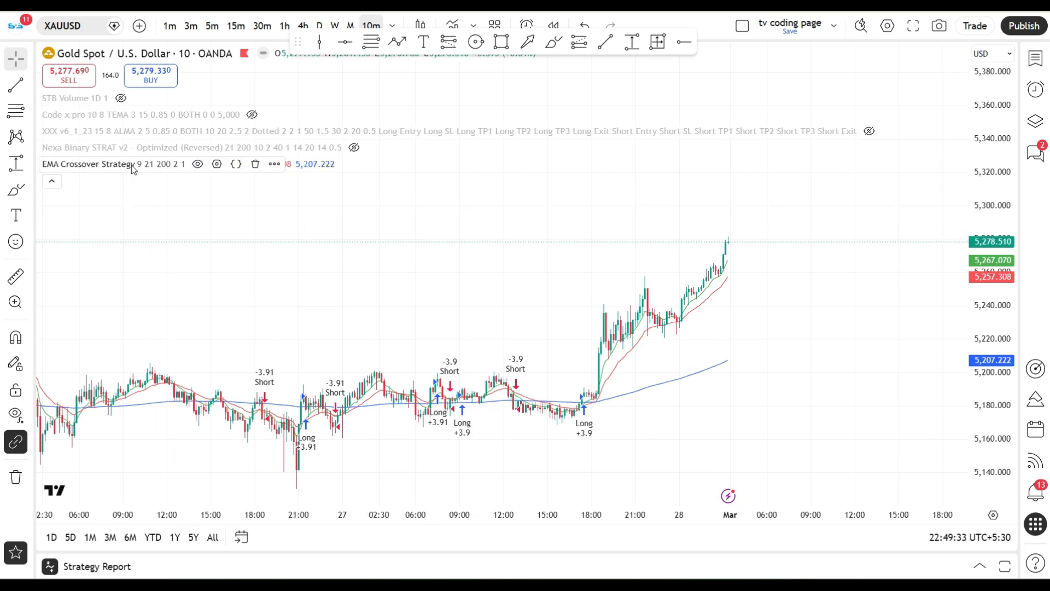
# Start an alert on the EMA Crossover Strategy and replace its default message with the webhook JSON message.
pyautogui.click(278, 169)
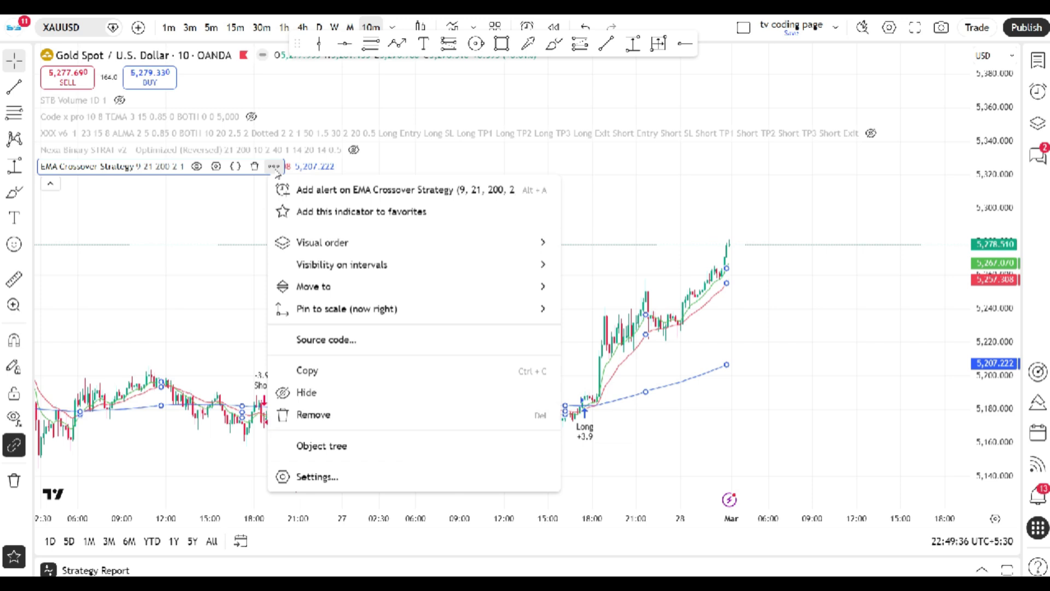
pyautogui.click(304, 189)
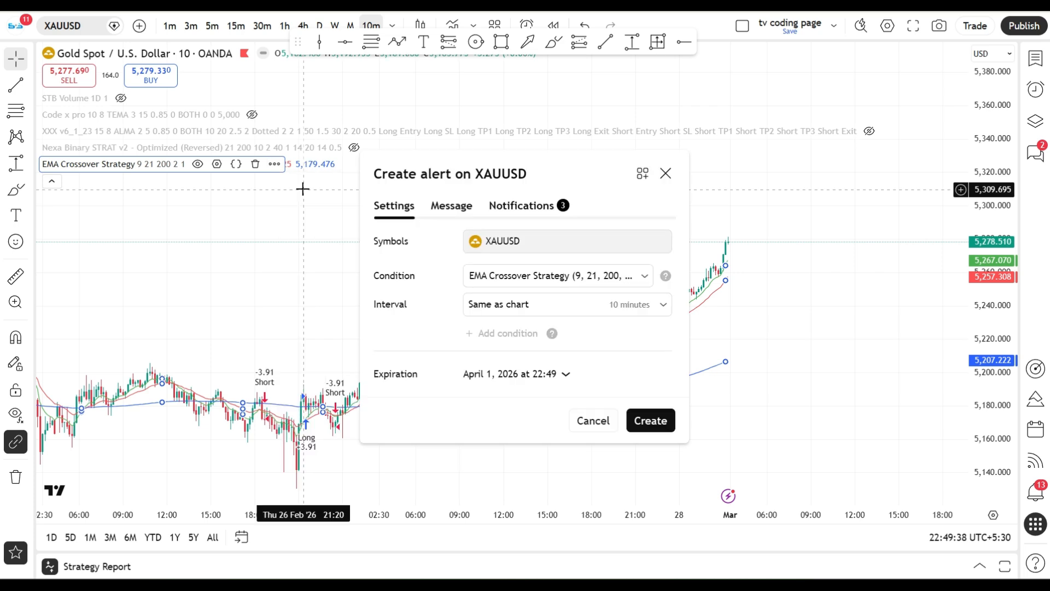
pyautogui.click(451, 211)
pyautogui.click(550, 340)
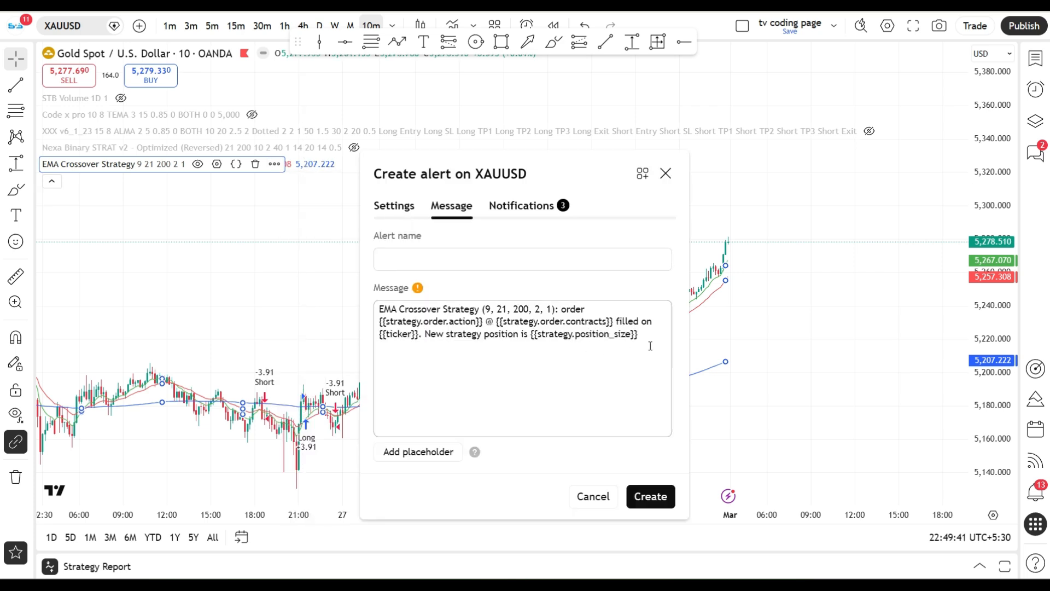
pyautogui.moveTo(649, 347); pyautogui.dragTo(379, 305)
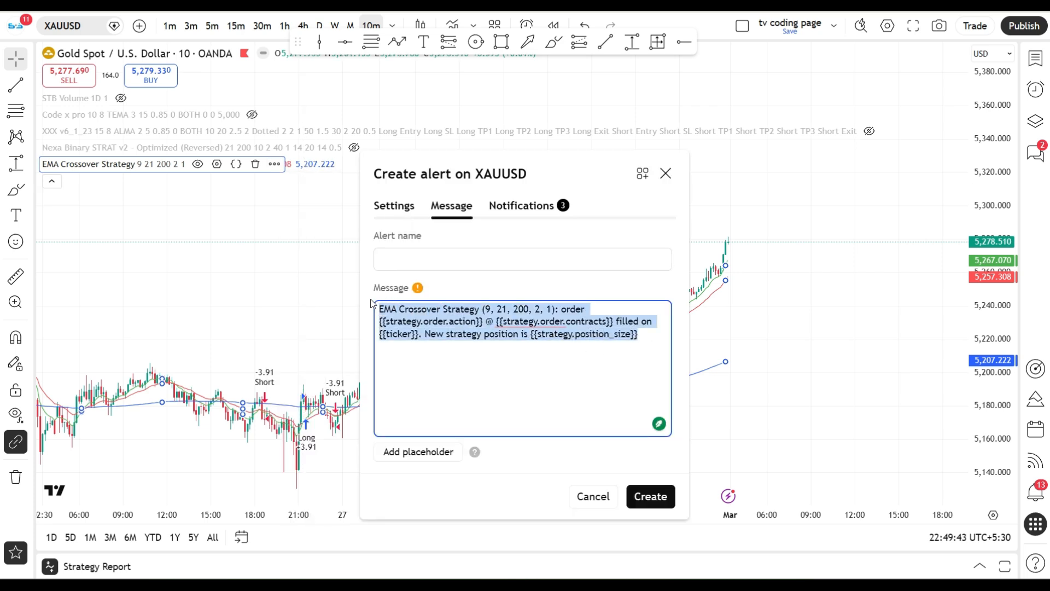
pyautogui.press('BackSpace')
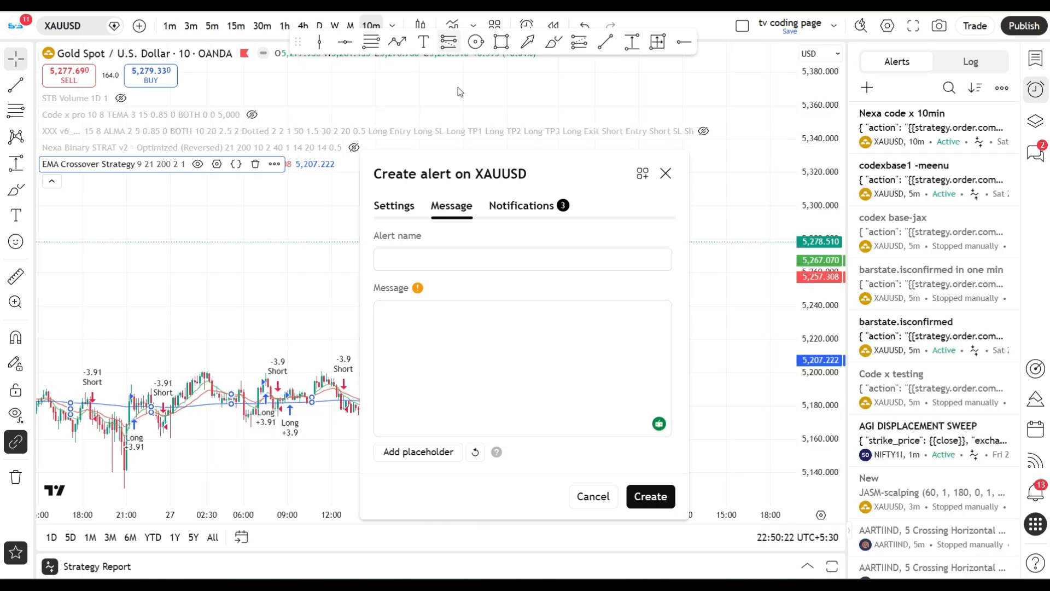
pyautogui.write('{   "action": "{{strategy.order.comment}}",   "strategy_name": "test 1",   "instrument": "XAU_USD",   "units": "2",   "stop_loss": "700",   "trailing_stop": "900" }')
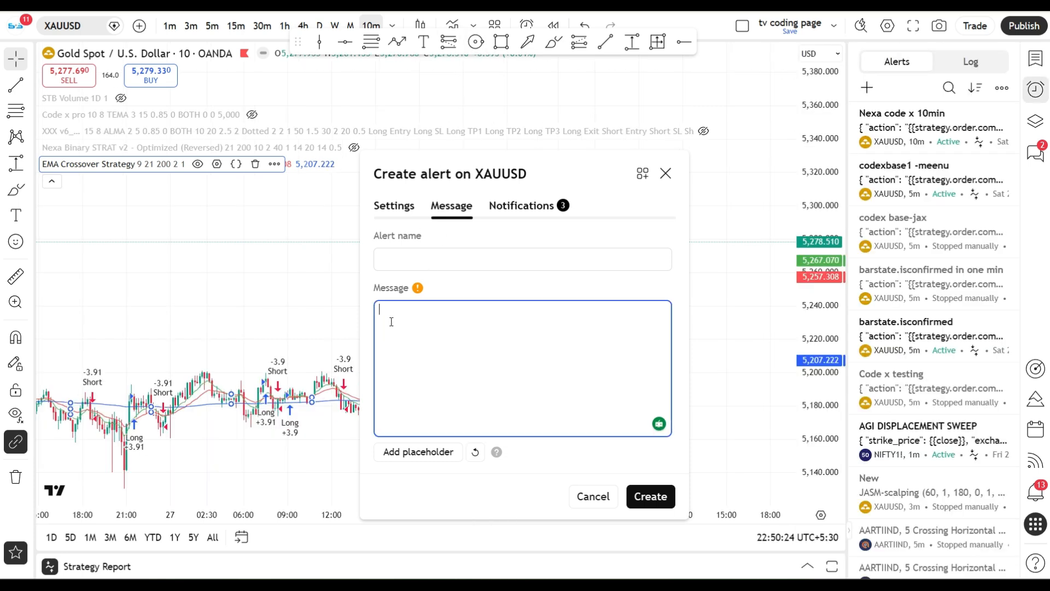
# Name the alert "test 1" and set its interval to 5 minutes.
pyautogui.click(400, 254)
pyautogui.write('test')
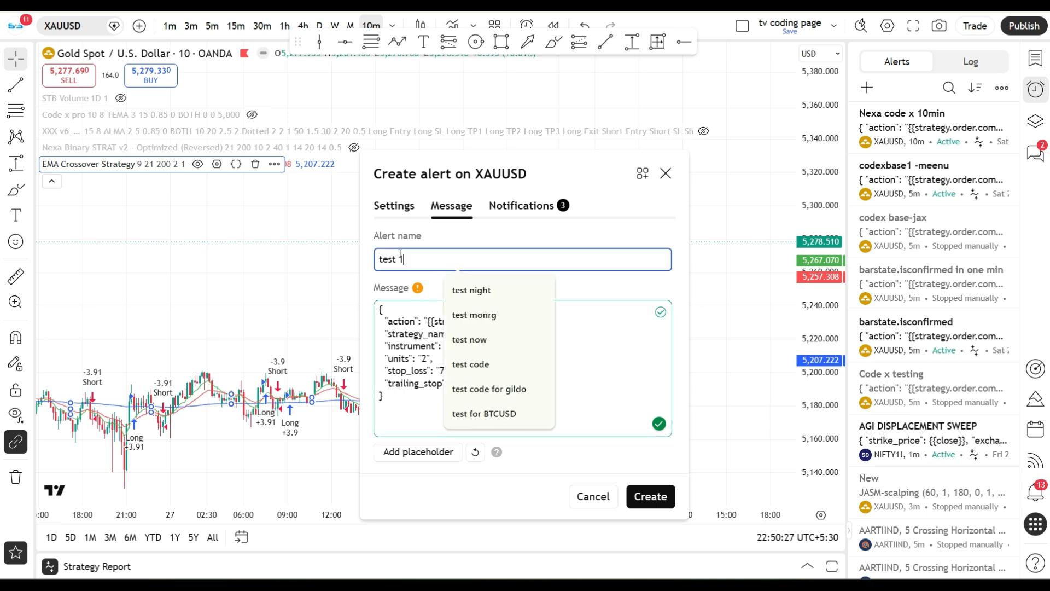
pyautogui.write(' 1')
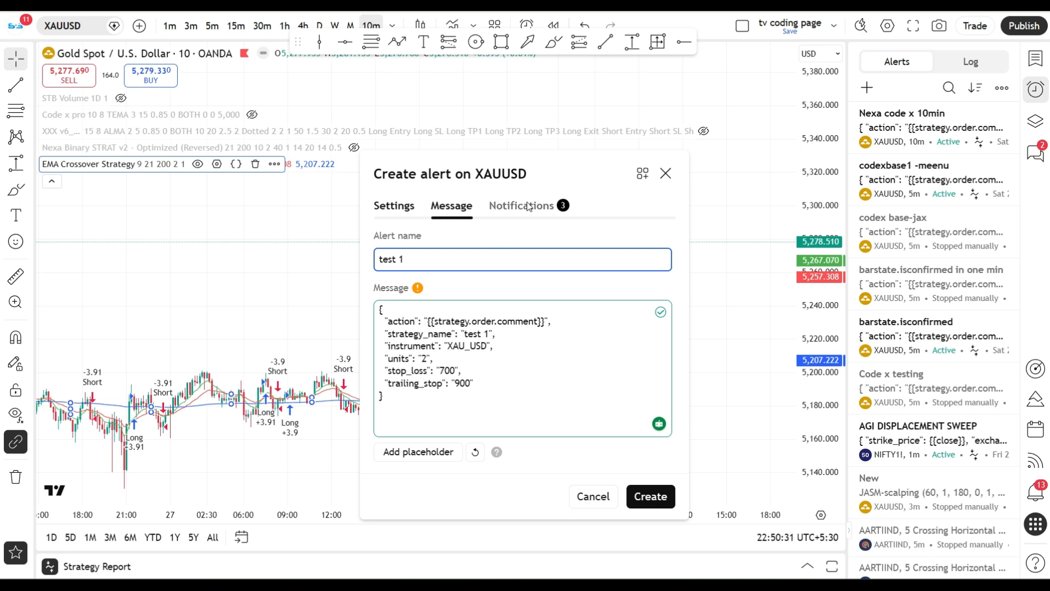
pyautogui.click(393, 206)
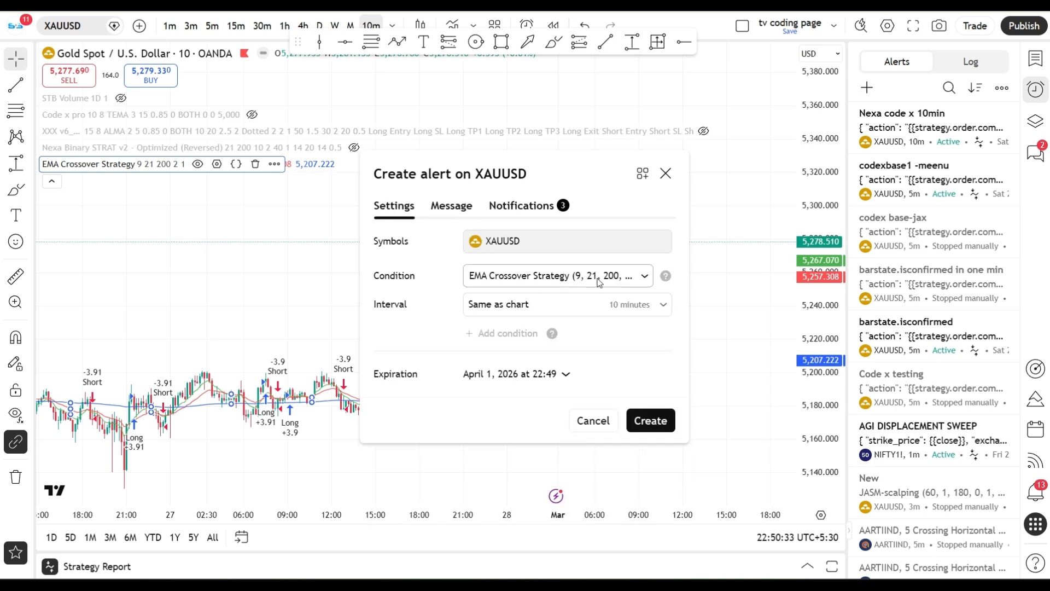
pyautogui.click(558, 305)
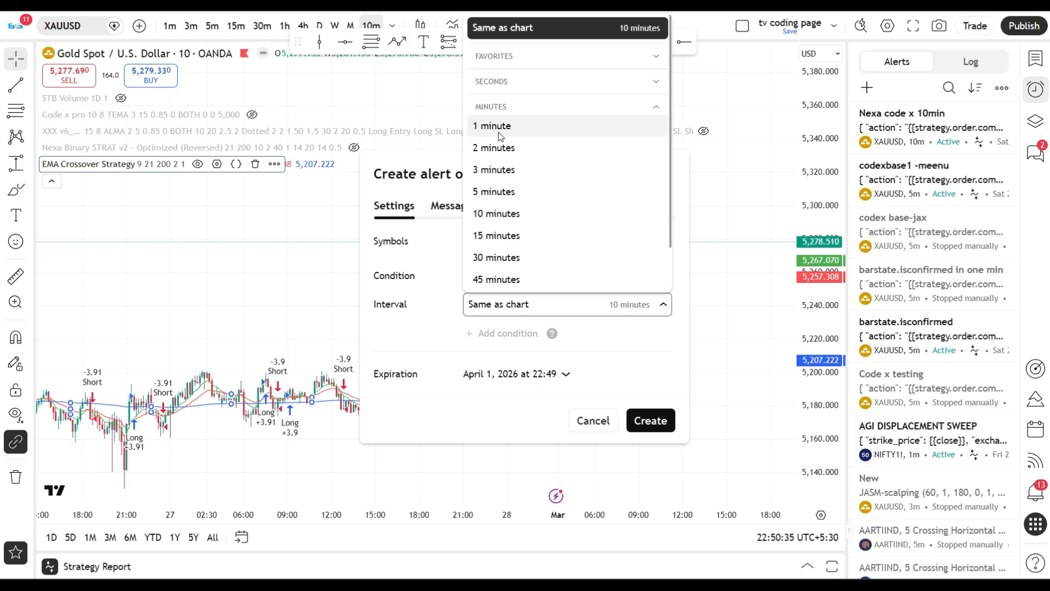
pyautogui.click(495, 191)
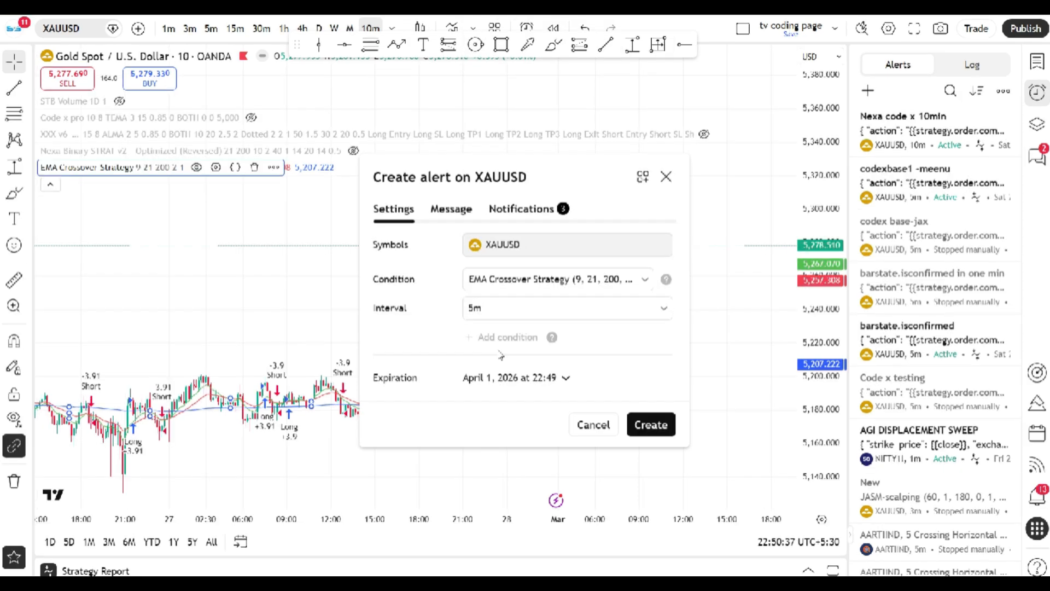
pyautogui.click(562, 377)
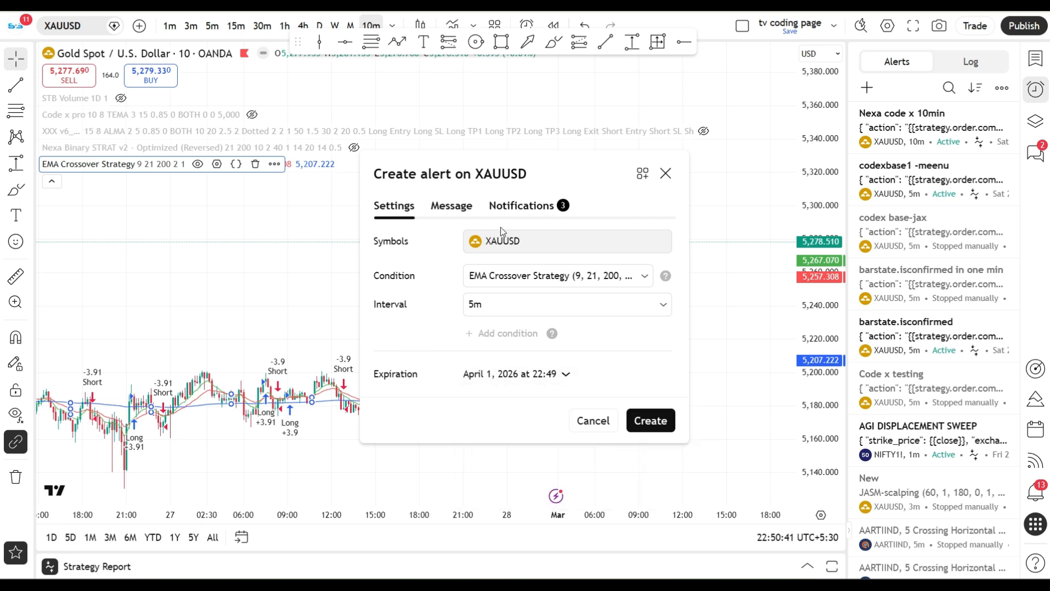
# Clear the alert's webhook URL, enter the saved fxstb.vercel.app webhook URL with its token, and create the alert.
pyautogui.click(530, 205)
pyautogui.moveTo(377, 403); pyautogui.dragTo(689, 396)
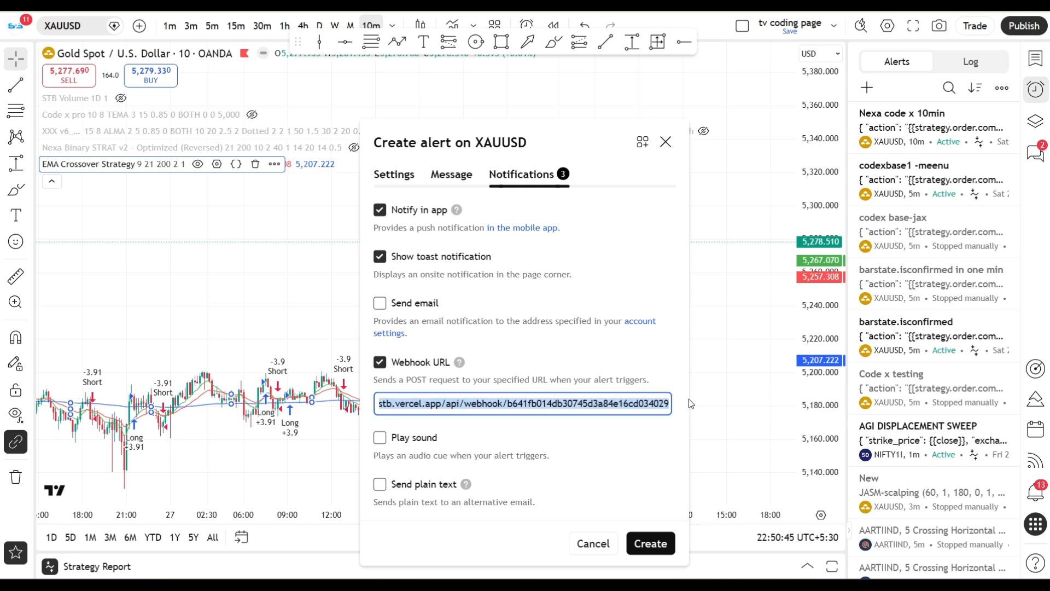
pyautogui.press('BackSpace')
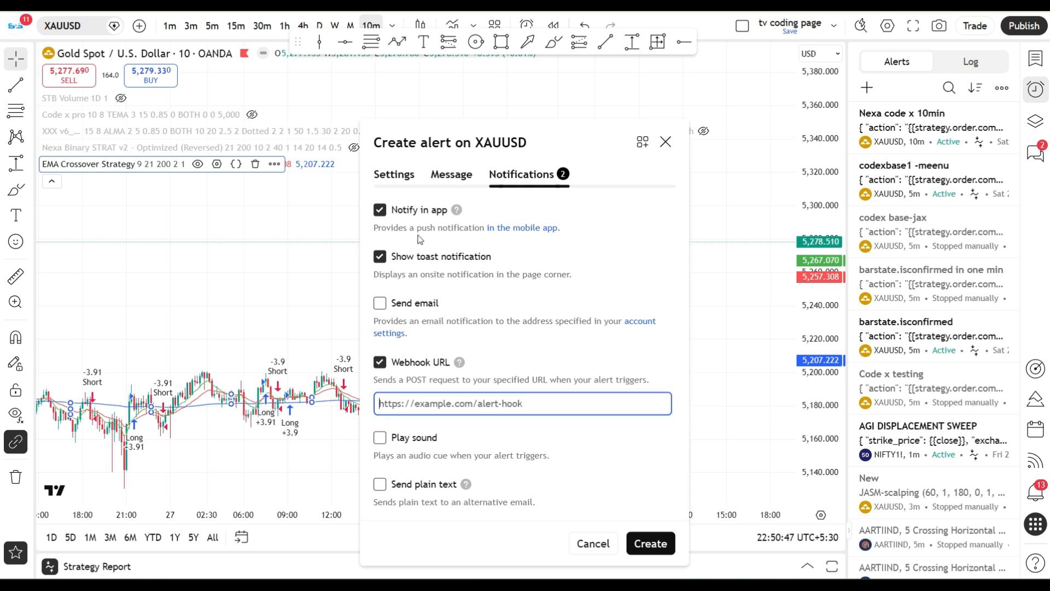
pyautogui.click(434, 404)
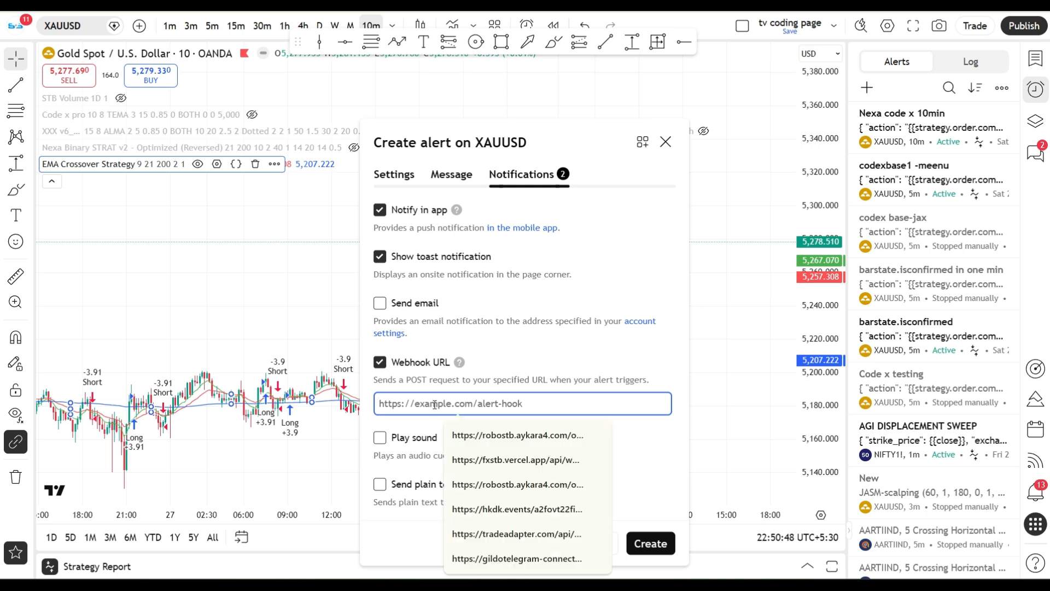
pyautogui.click(516, 459)
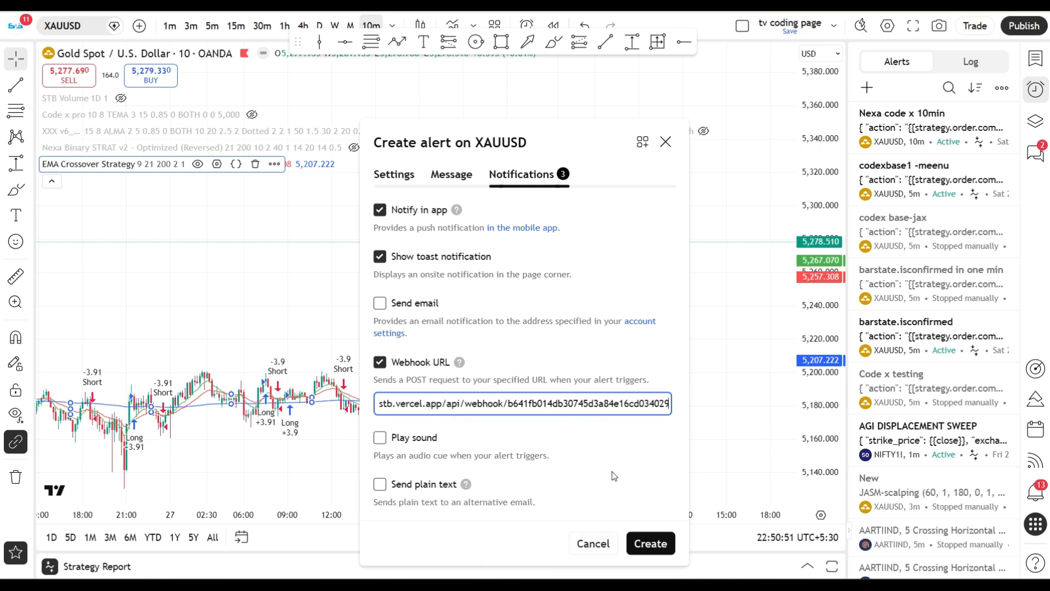
pyautogui.click(653, 544)
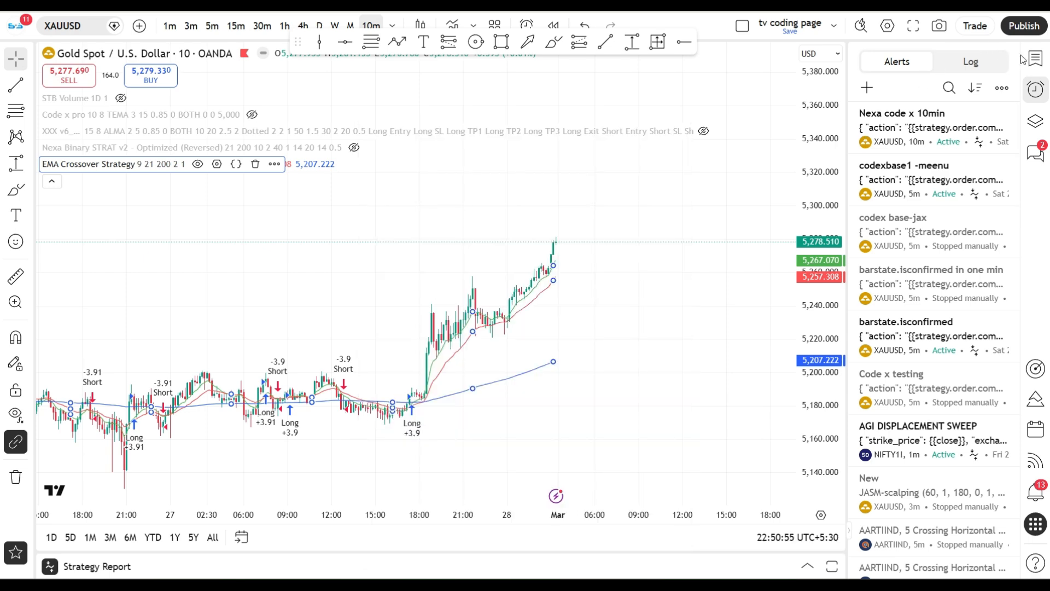
# Switch to FXSTB, deploy the private Testing 1 strategy to the marketplace, and open it among your own marketplace strategies.
pyautogui.moveTo(882, 137)
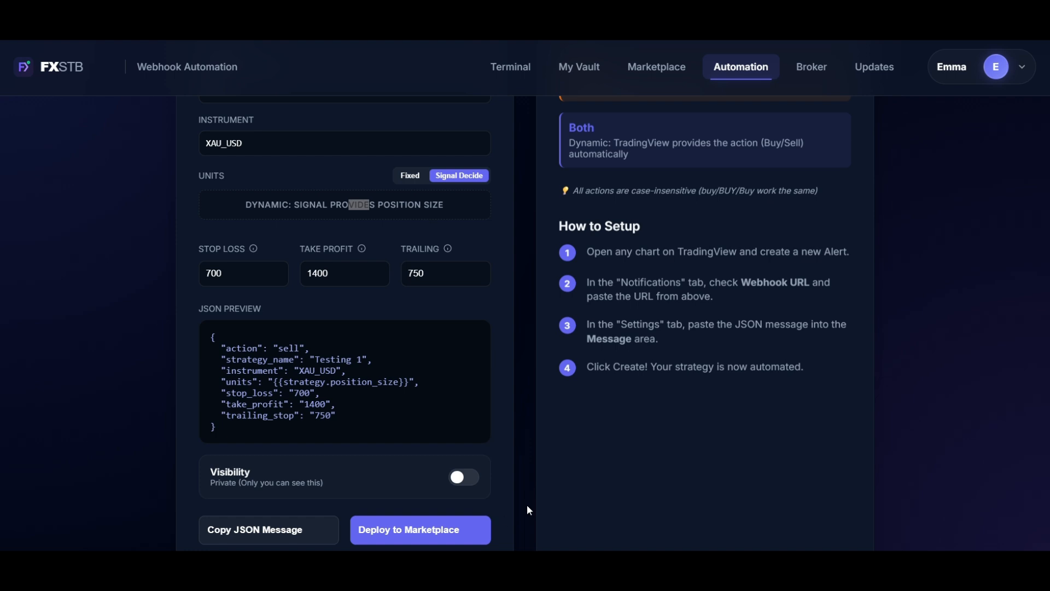
pyautogui.click(443, 529)
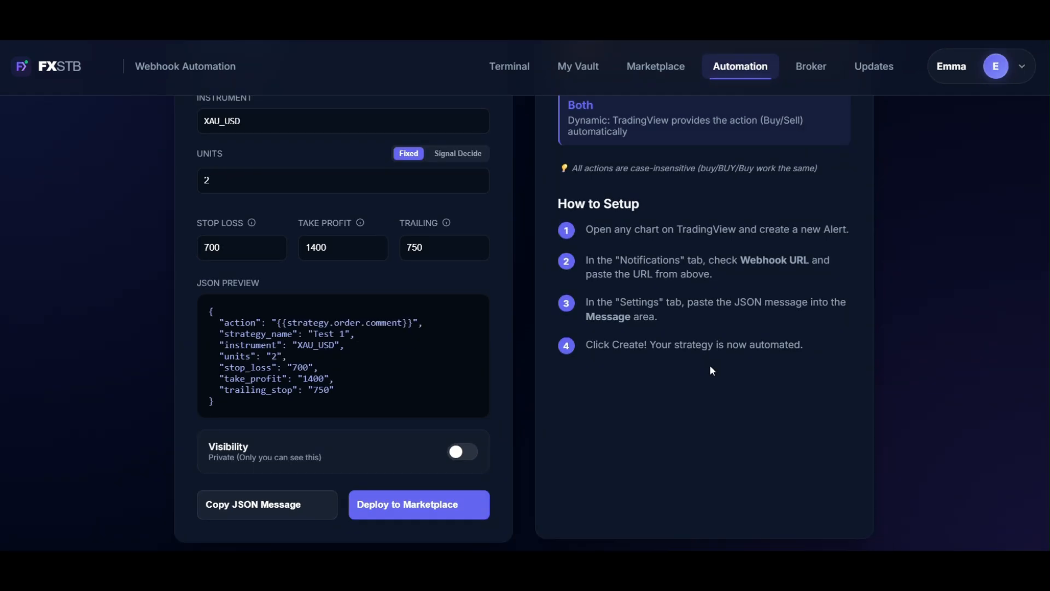
pyautogui.click(642, 72)
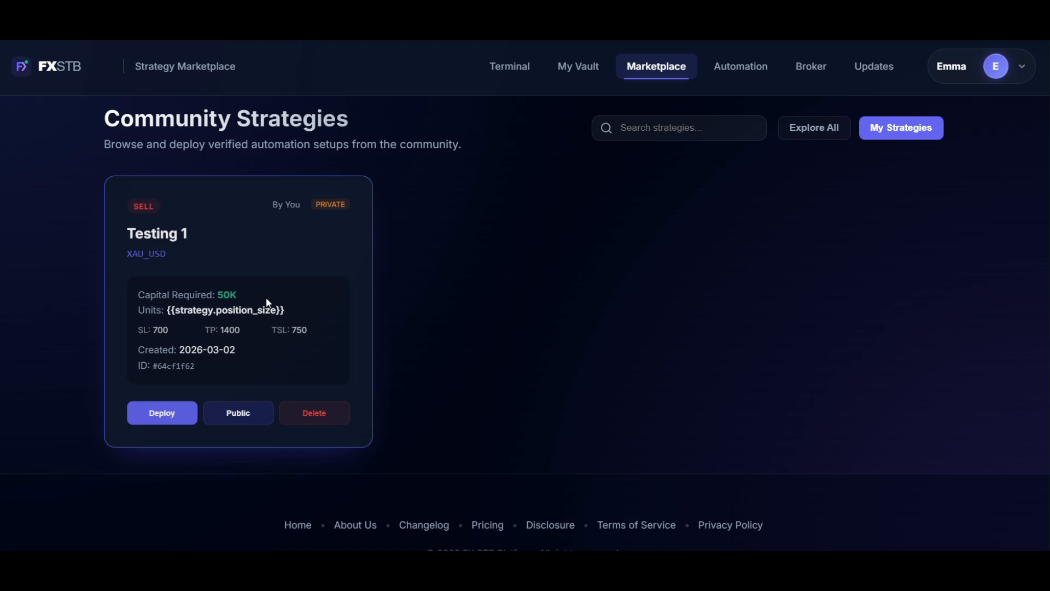
# Make Testing 1 public to view it among all community strategies, and return it to private under your own strategies.
pyautogui.click(242, 421)
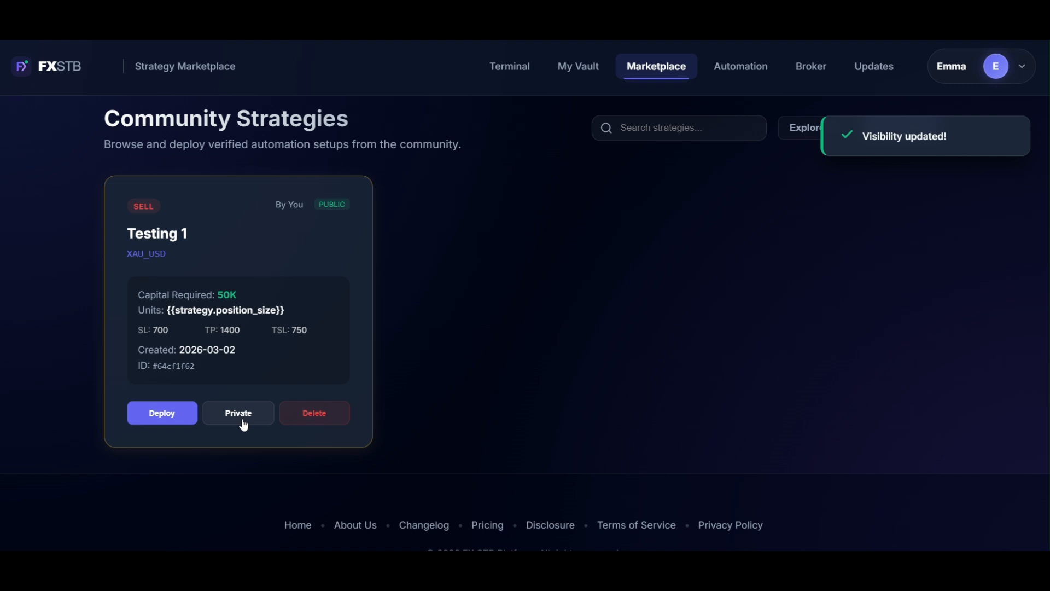
pyautogui.click(793, 134)
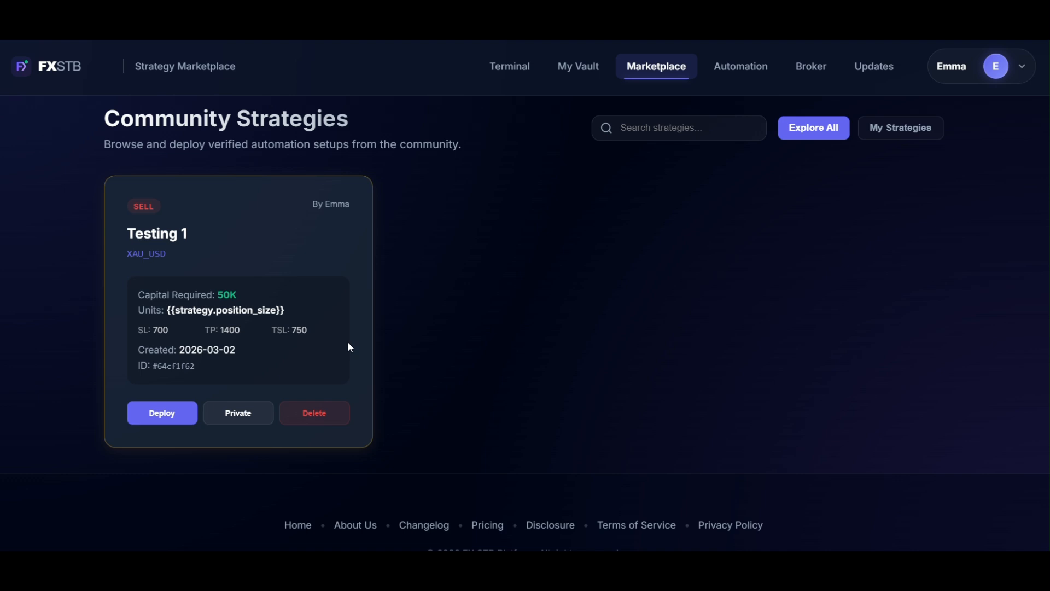
pyautogui.click(246, 417)
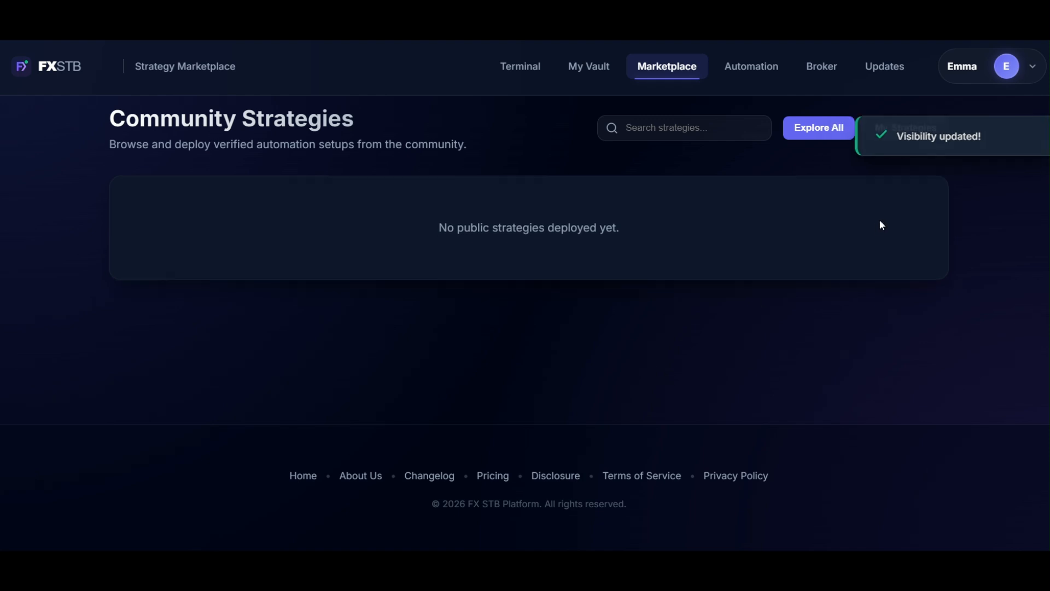
pyautogui.click(916, 132)
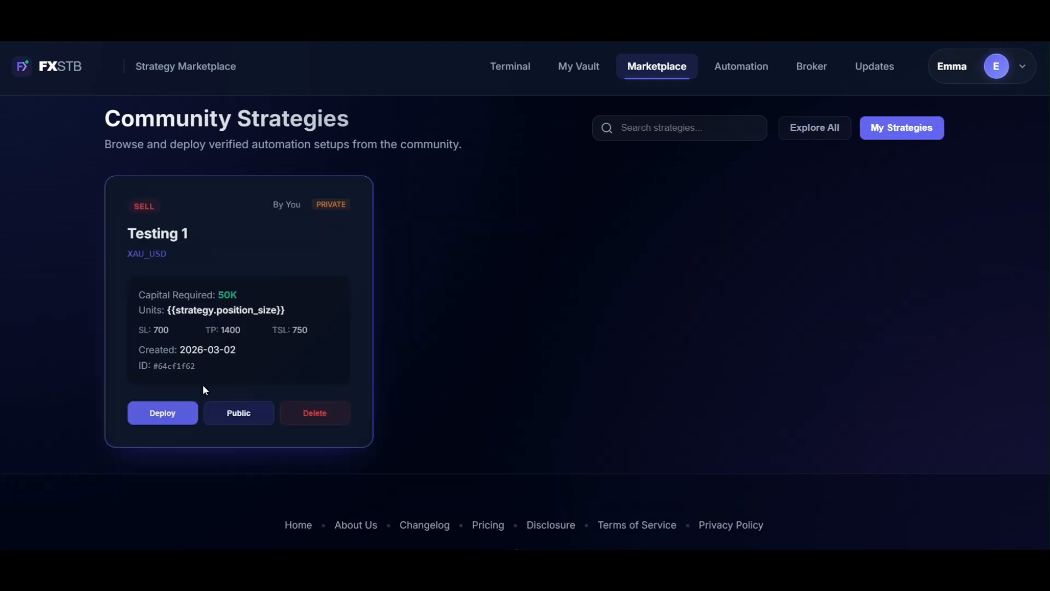
# Deploy the private Testing 1 strategy from the marketplace to the practice broker account.
pyautogui.click(179, 416)
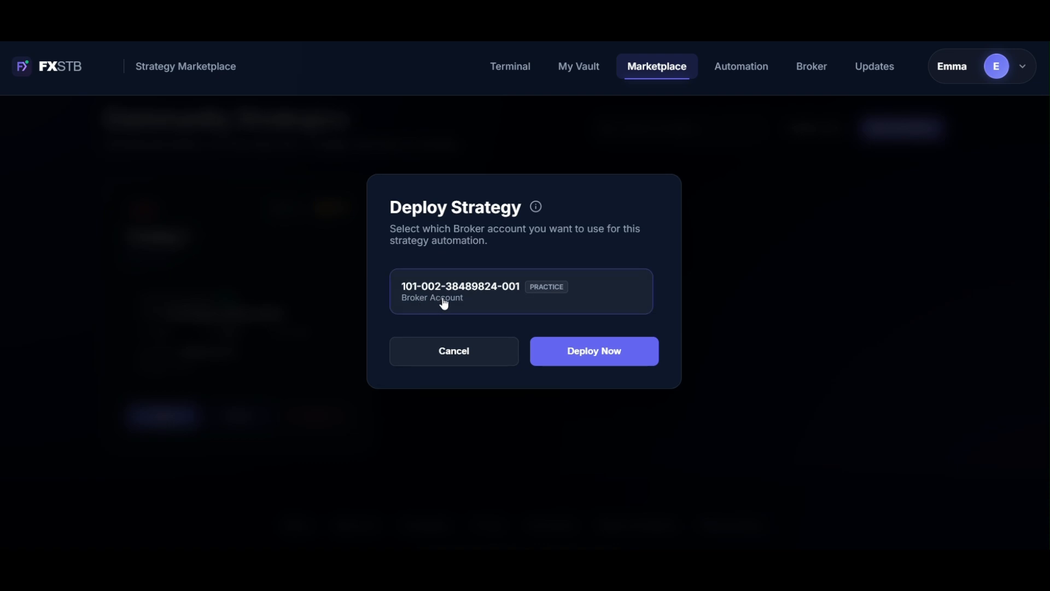
pyautogui.click(446, 302)
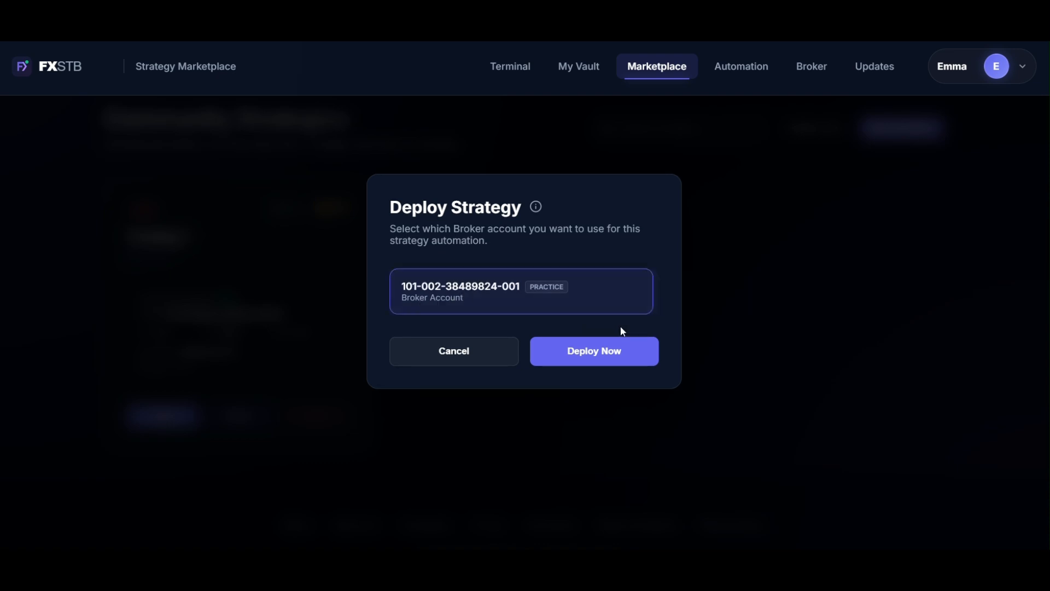
pyautogui.click(609, 364)
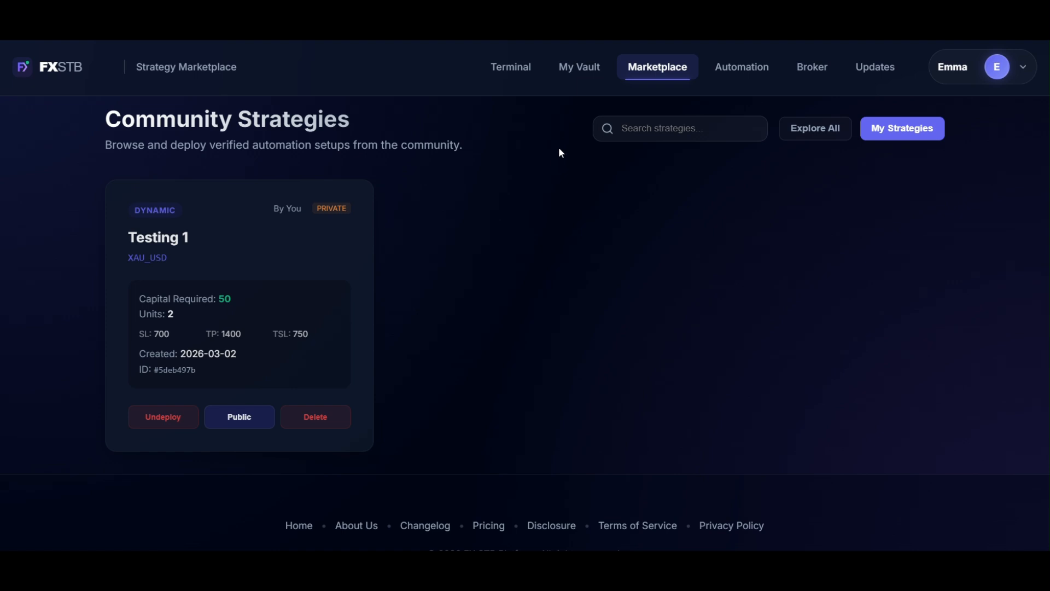
# Open the vault of deployed strategies, pause Testing 1 and resume it.
pyautogui.click(581, 73)
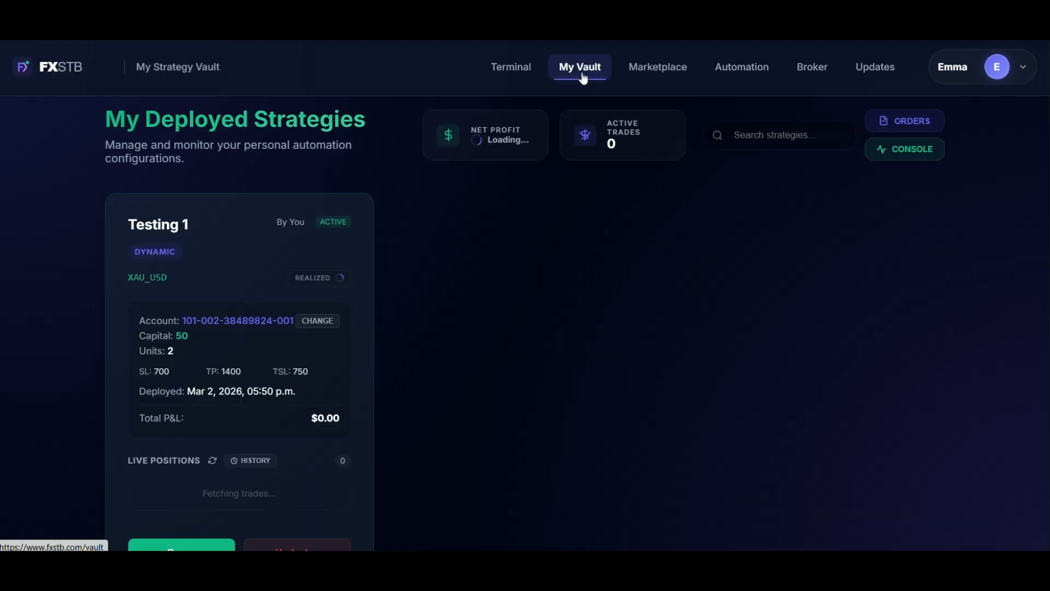
pyautogui.scroll(-1, 509, 385)
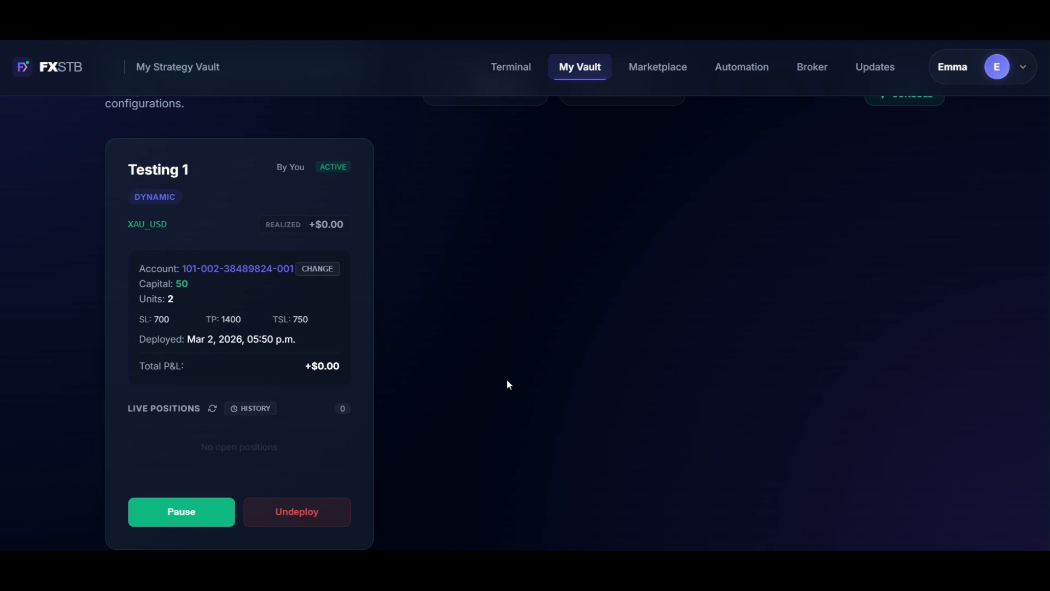
pyautogui.scroll(-1, 509, 384)
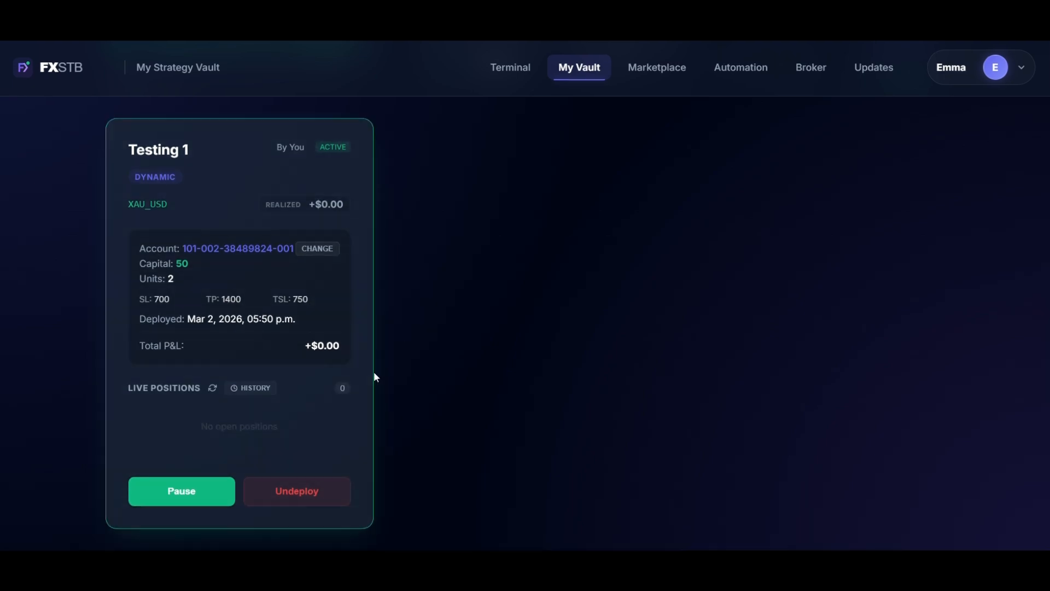
pyautogui.click(210, 499)
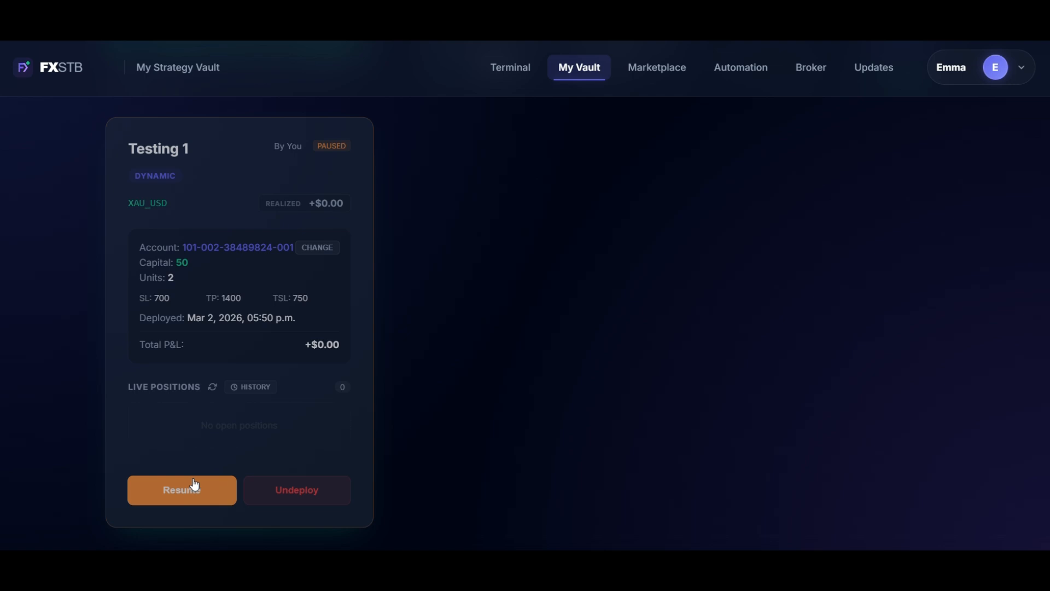
pyautogui.click(195, 485)
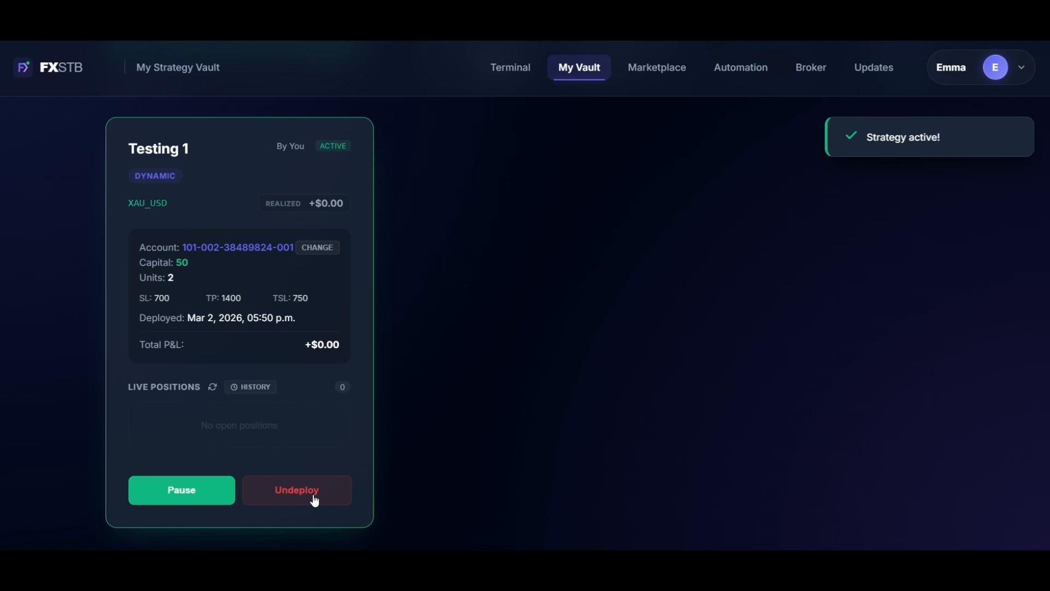
# View the orders and the console for the deployed strategies in the vault.
pyautogui.scroll(2, 797, 160)
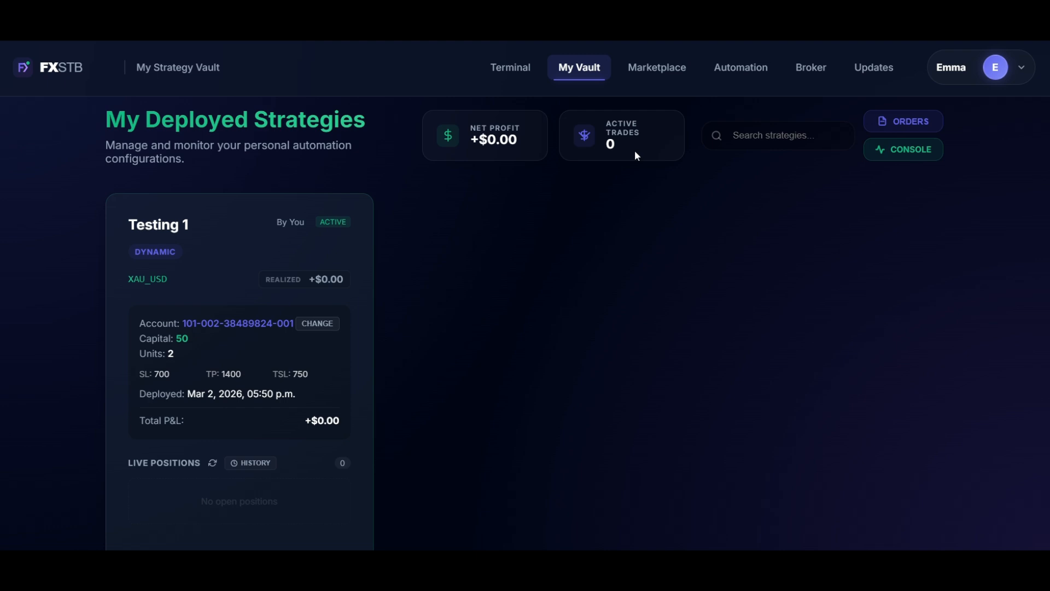
pyautogui.click(881, 127)
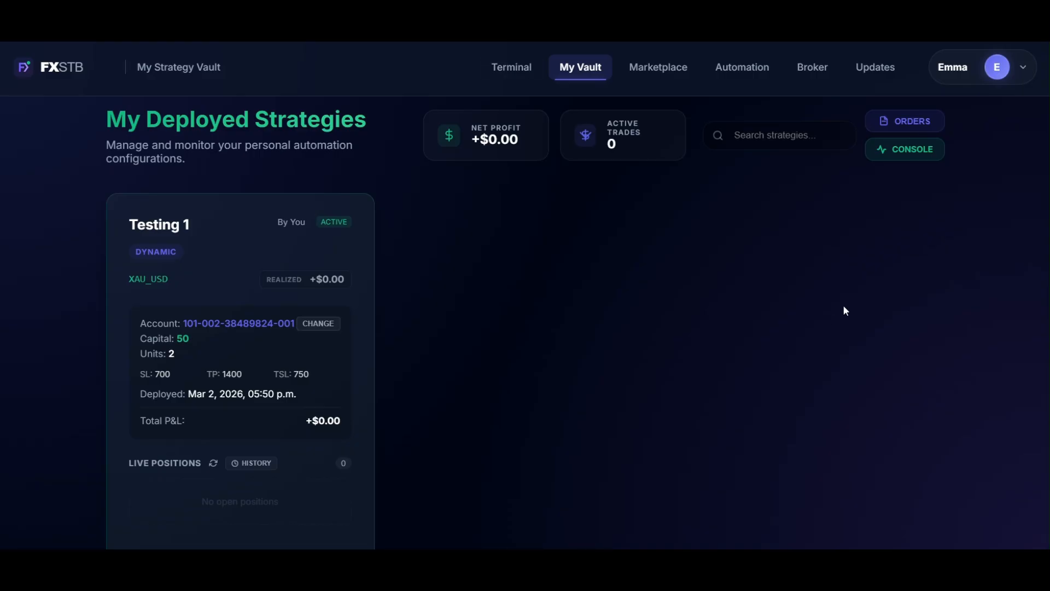
pyautogui.click(903, 151)
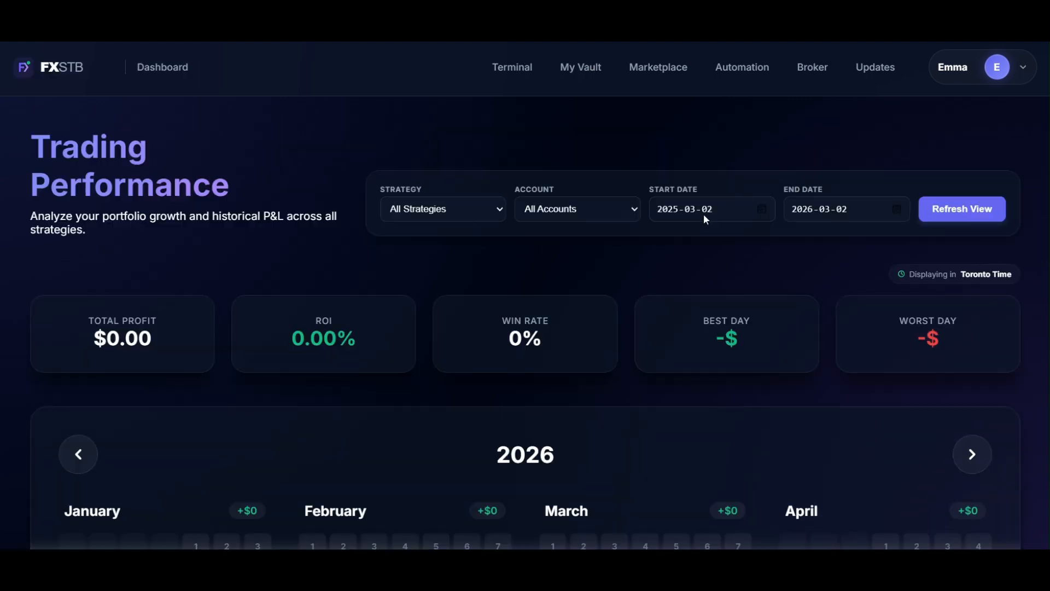
# Examine the trading performance dashboard for all strategies and the live-position history of Testing 1.
pyautogui.scroll(-2, 699, 227)
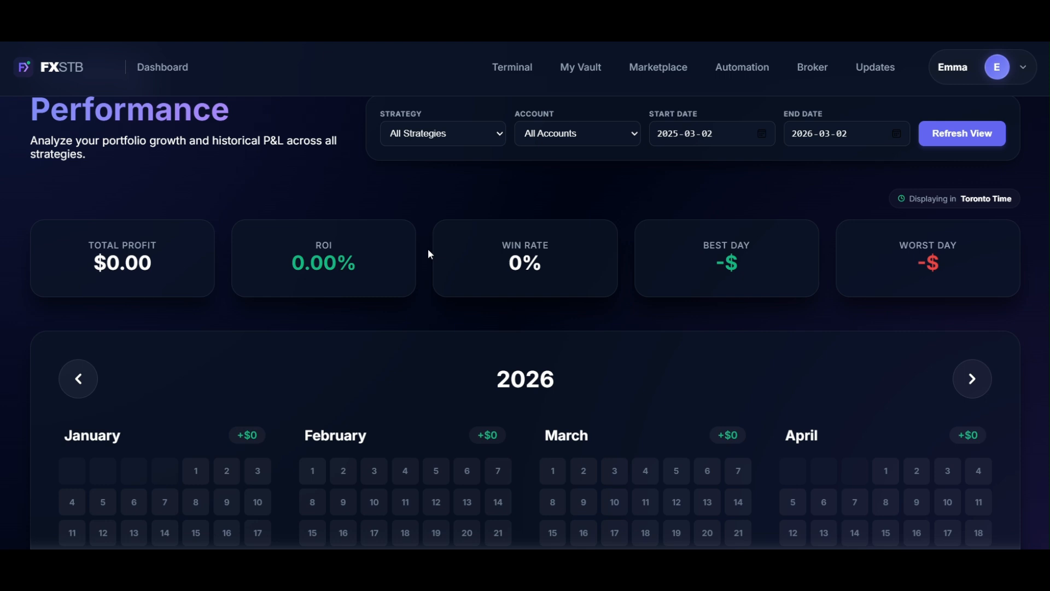
pyautogui.scroll(1, 563, 173)
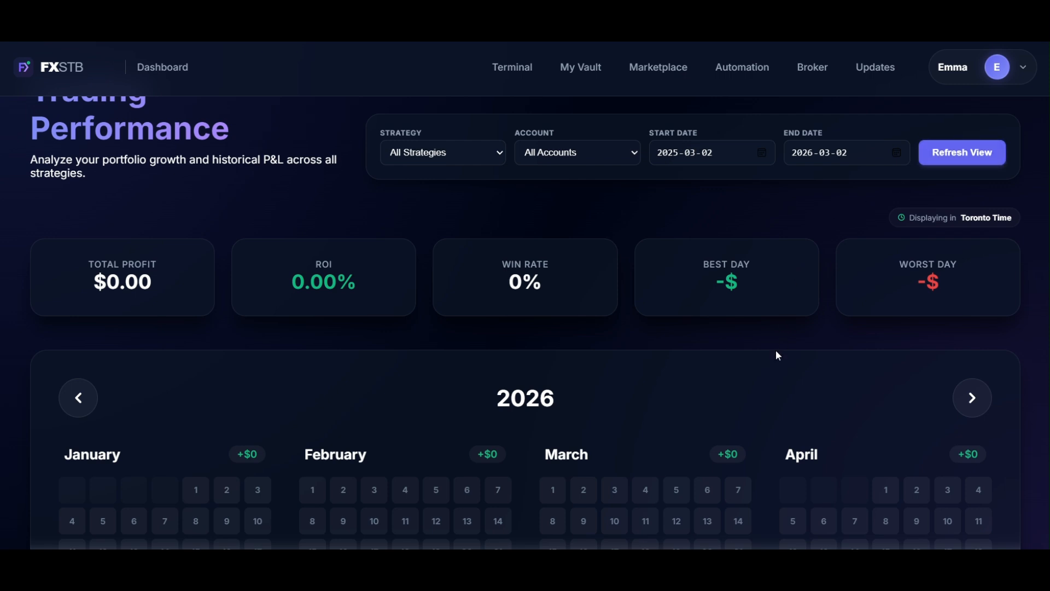
pyautogui.scroll(-3, 777, 353)
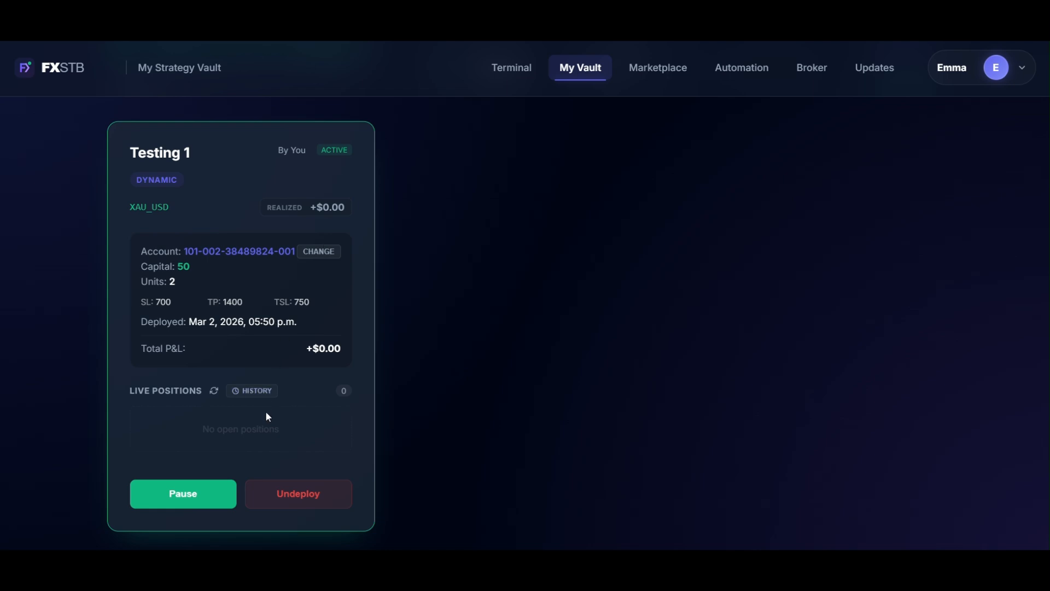
pyautogui.click(268, 398)
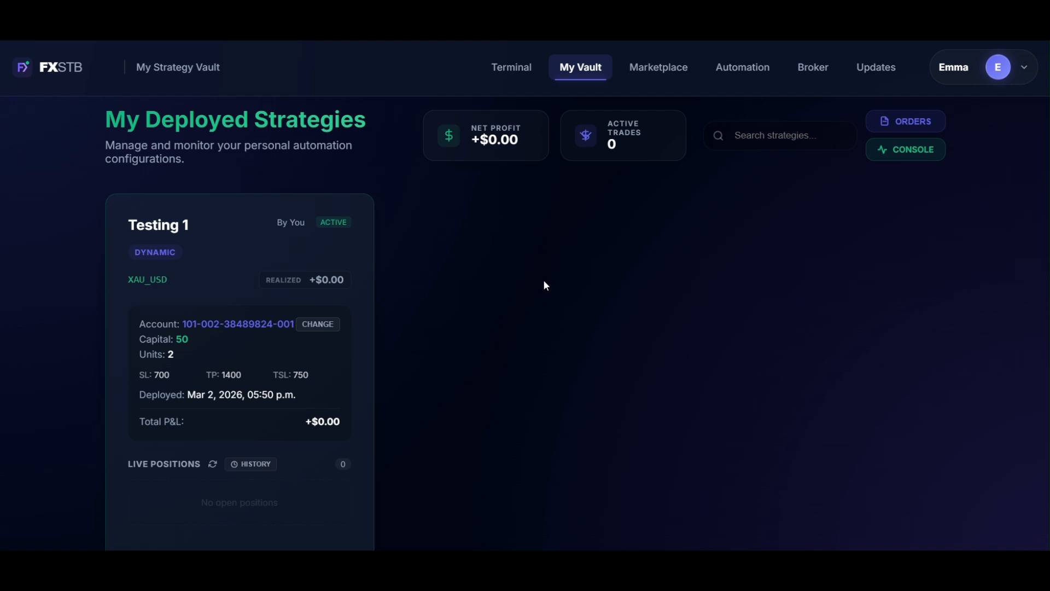
# Open the practice account in the trading terminal and close its open XAU_USD trade.
pyautogui.click(510, 78)
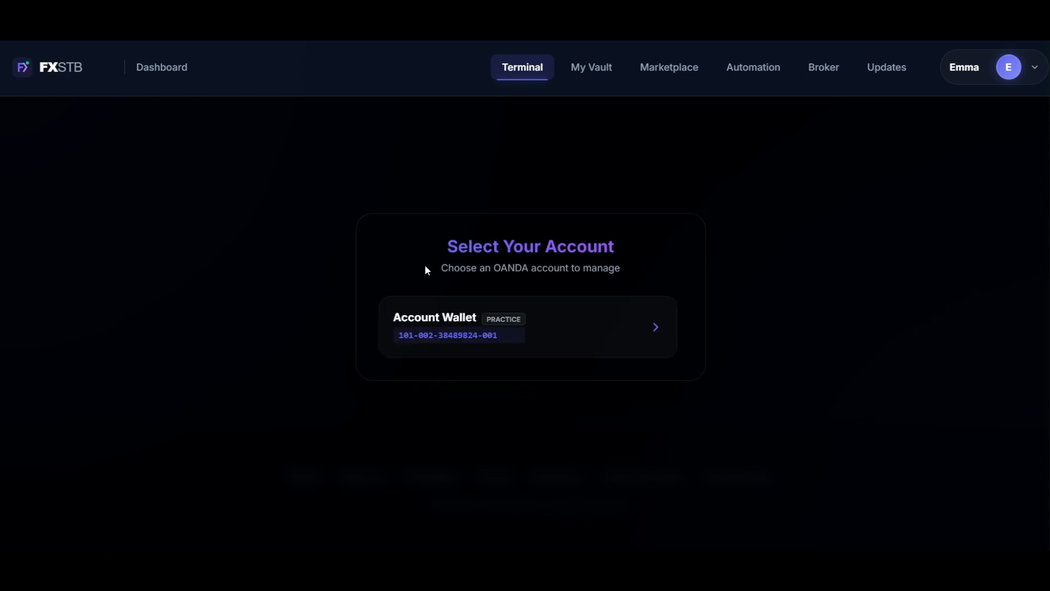
pyautogui.click(573, 351)
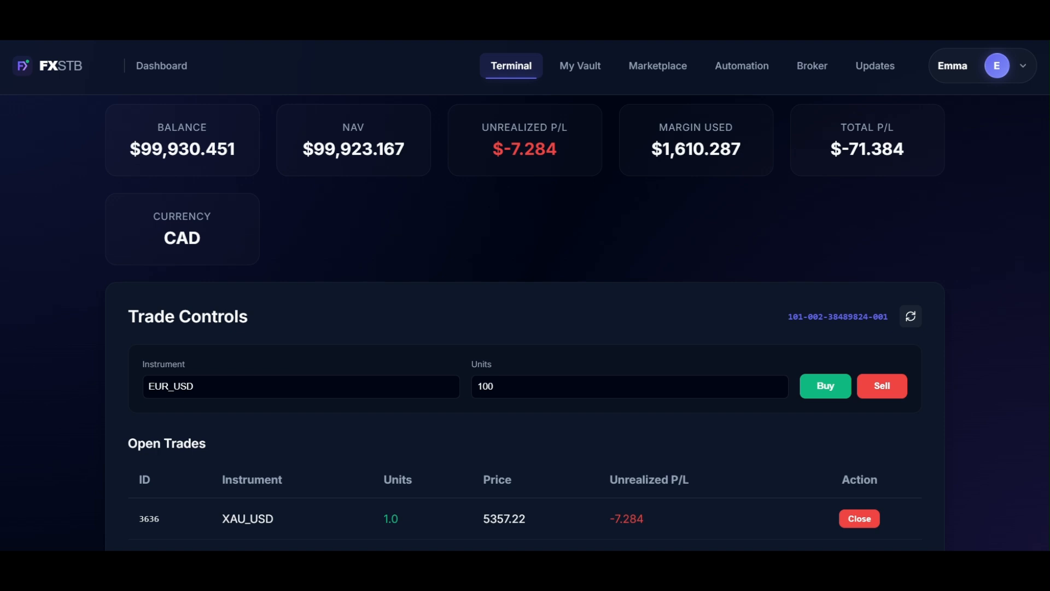
pyautogui.scroll(-2, 484, 260)
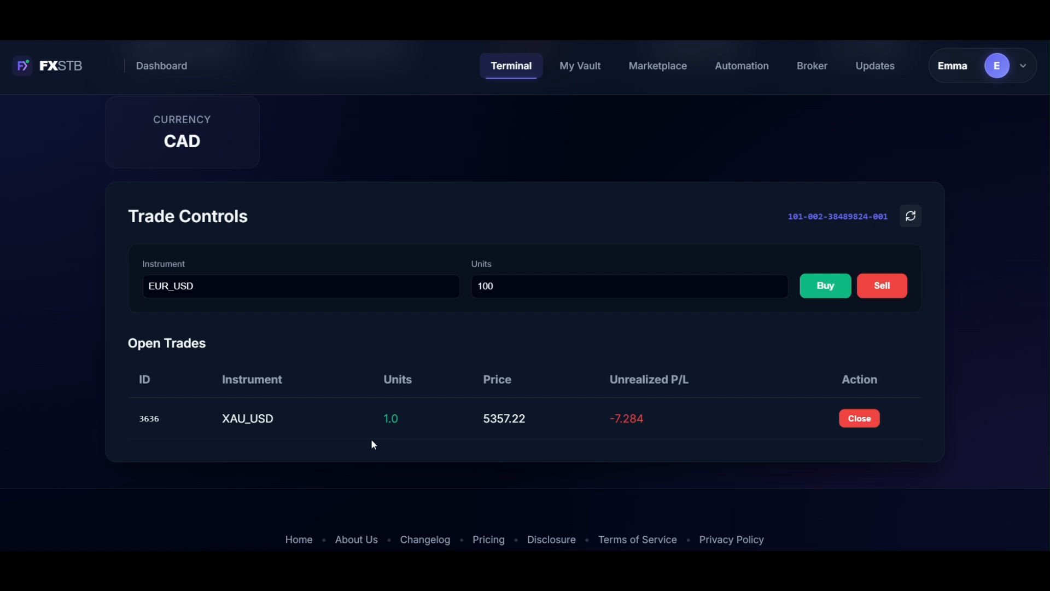
pyautogui.click(865, 421)
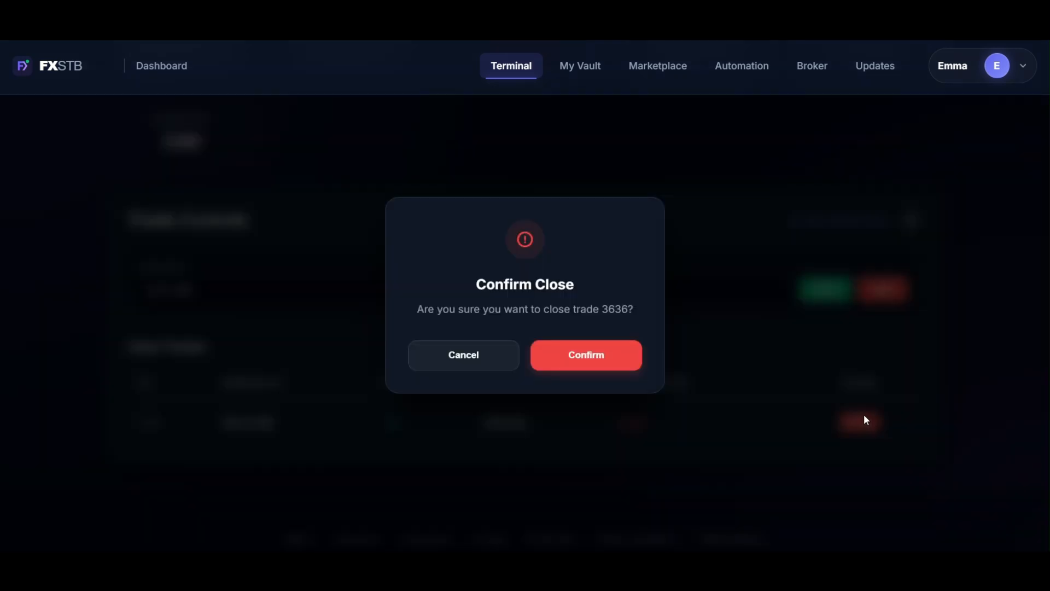
pyautogui.click(594, 360)
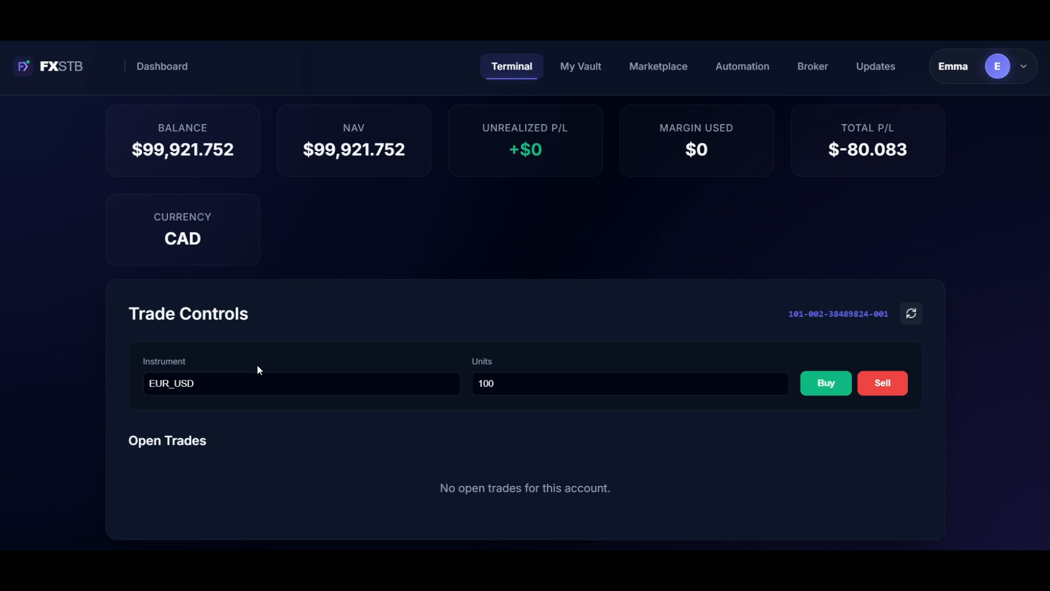
# Place a manual buy order for 1 unit of XAU/USD in the trade controls.
pyautogui.click(230, 386)
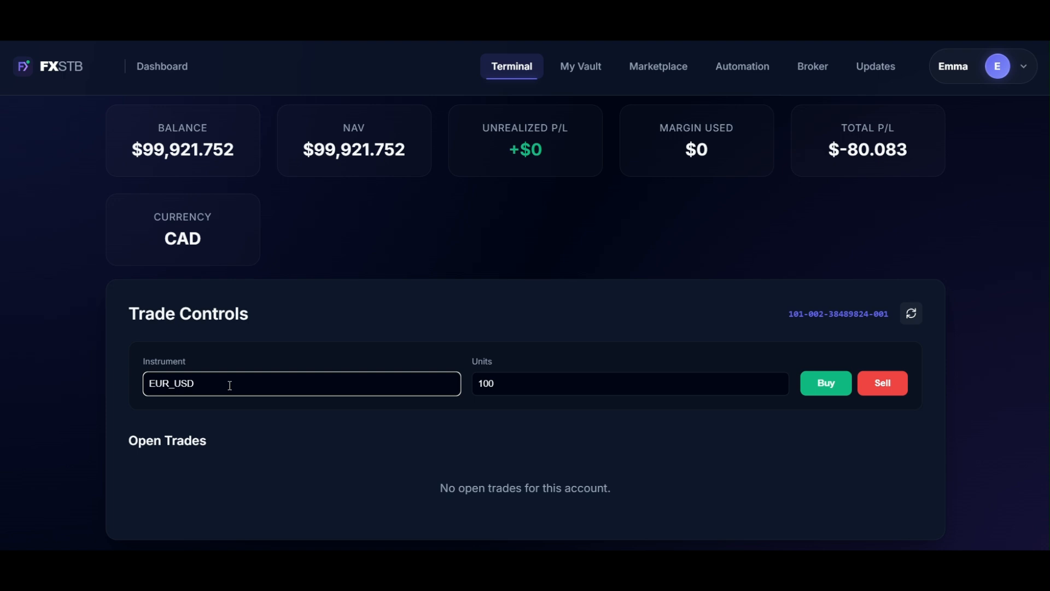
pyautogui.press('BackSpace')
pyautogui.press('BackSpace')
pyautogui.press('BackSpace')
pyautogui.press('BackSpace')
pyautogui.press('BackSpace')
pyautogui.press('BackSpace')
pyautogui.press('BackSpace')
pyautogui.write('XAU/USD')
pyautogui.click(517, 381)
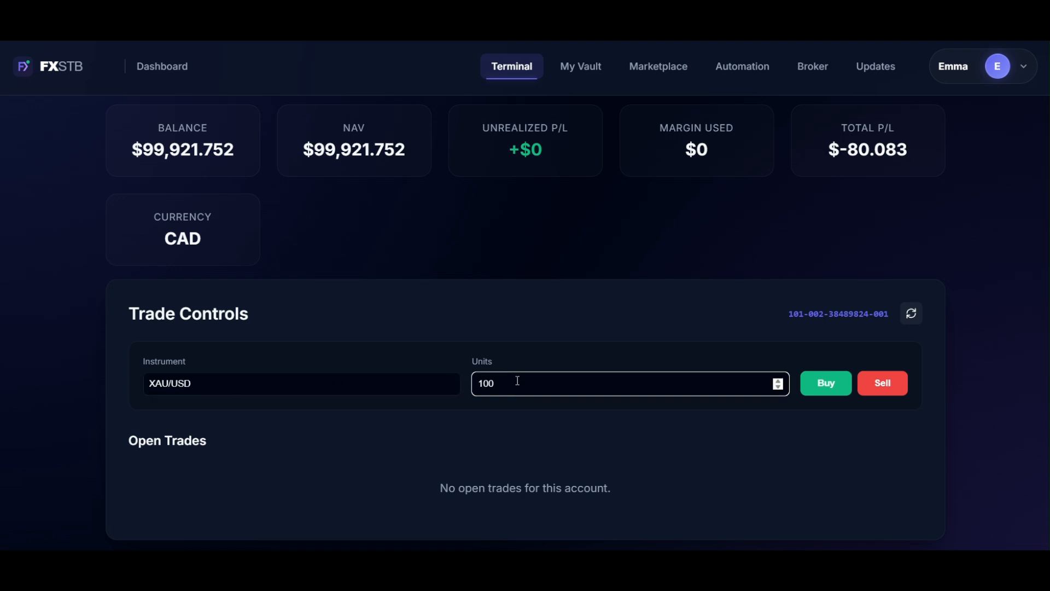
pyautogui.press('BackSpace')
pyautogui.press('BackSpace')
pyautogui.click(827, 389)
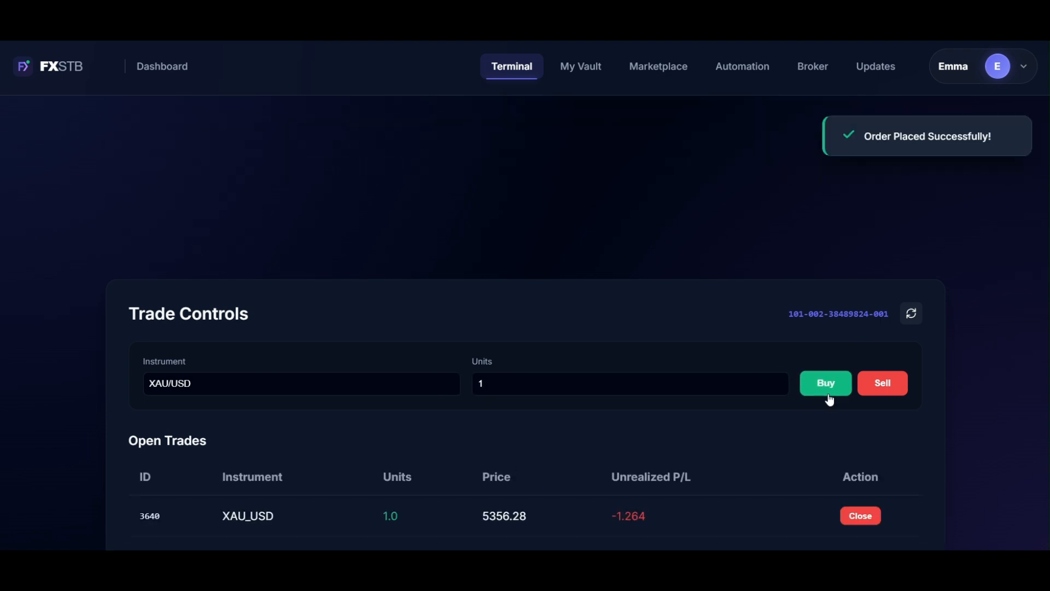
# Close the newly bought 1-unit XAU_USD trade and confirm the closure.
pyautogui.scroll(-1, 736, 353)
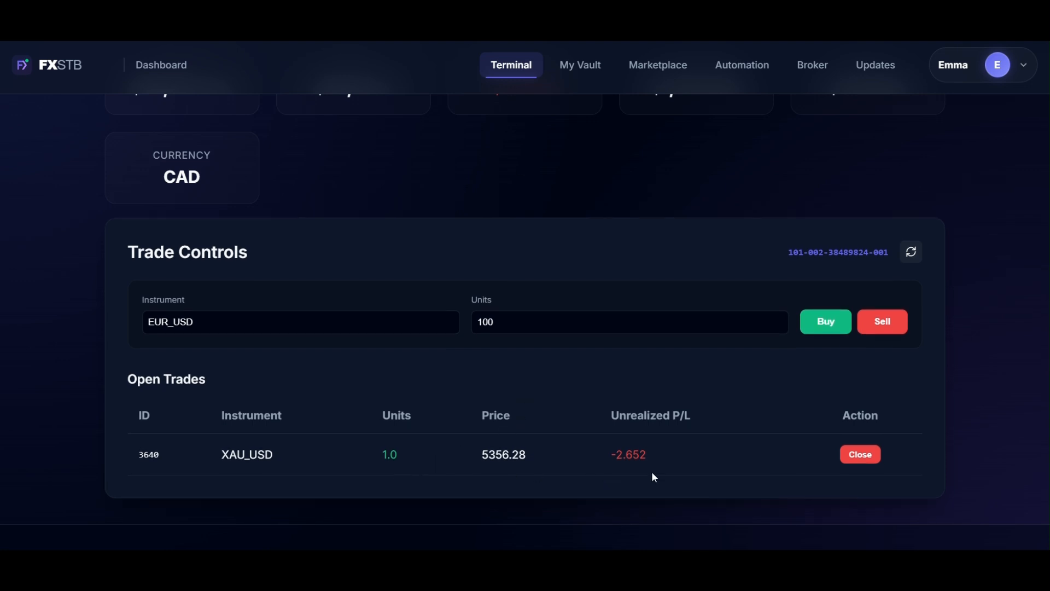
pyautogui.click(861, 458)
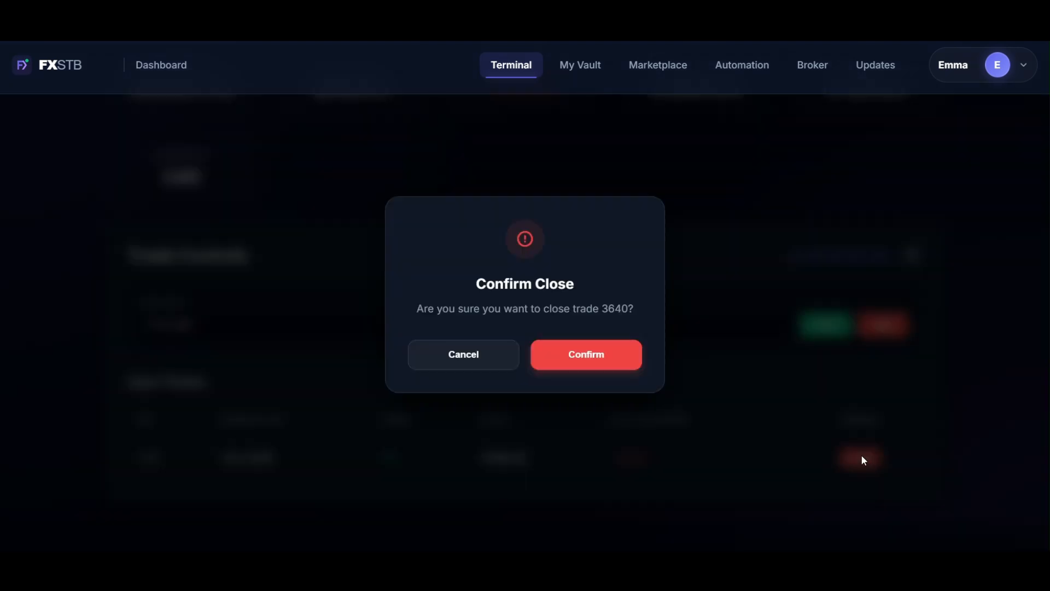
pyautogui.click(576, 352)
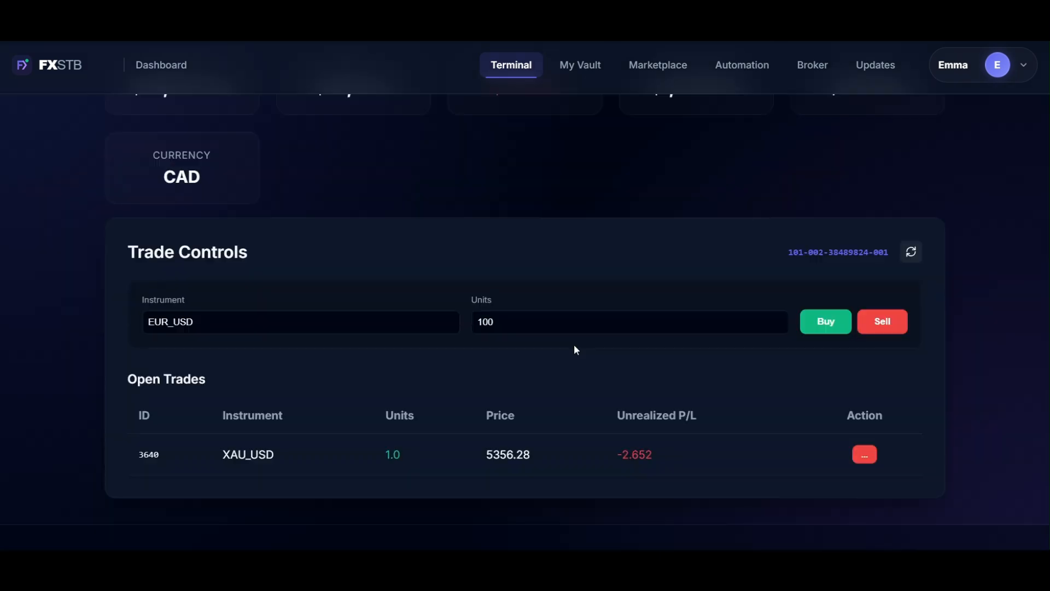